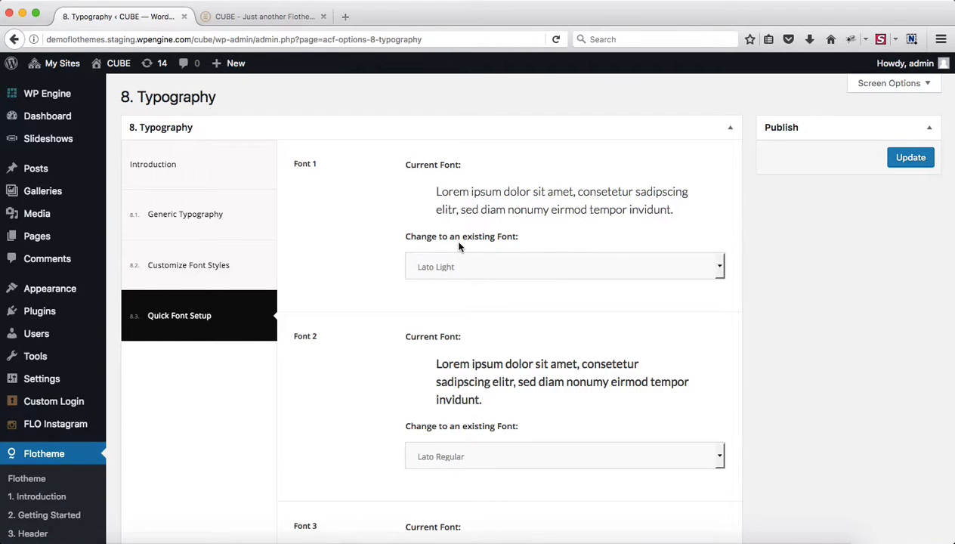
- Review the fonts in Quick Font Setup and examine the typography used throughout the CUBE homepage
scroll(459, 246, "down", 5)
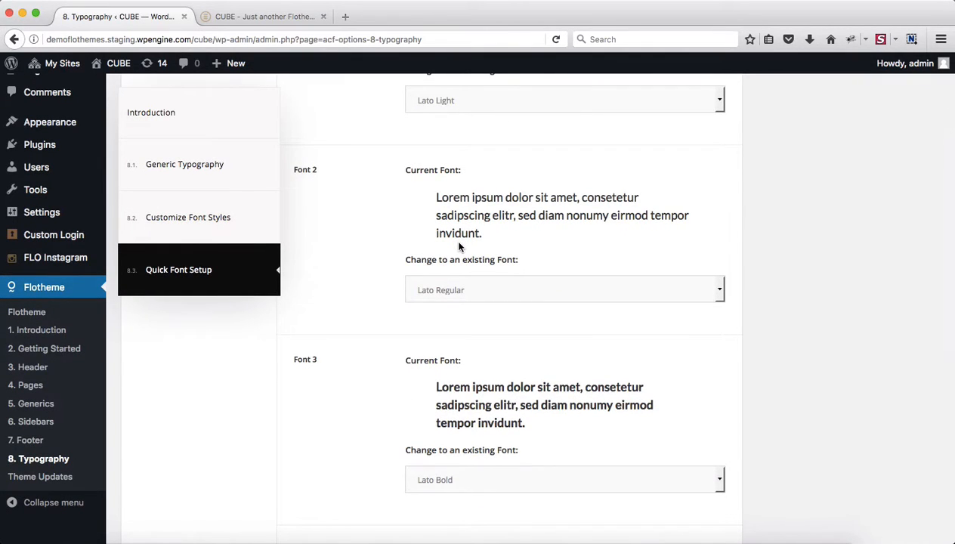
scroll(459, 245, "up", 5)
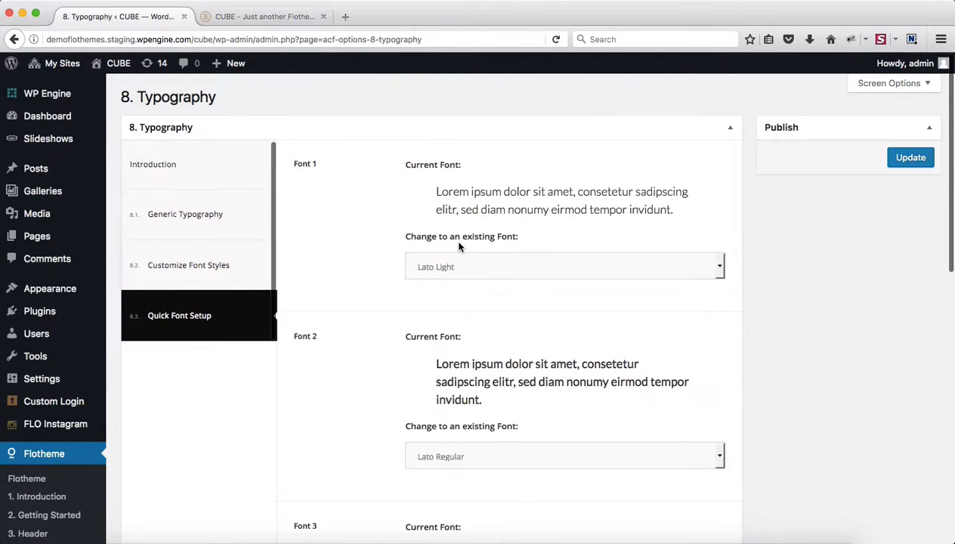
left_click(267, 17)
scroll(302, 518, "down", 1)
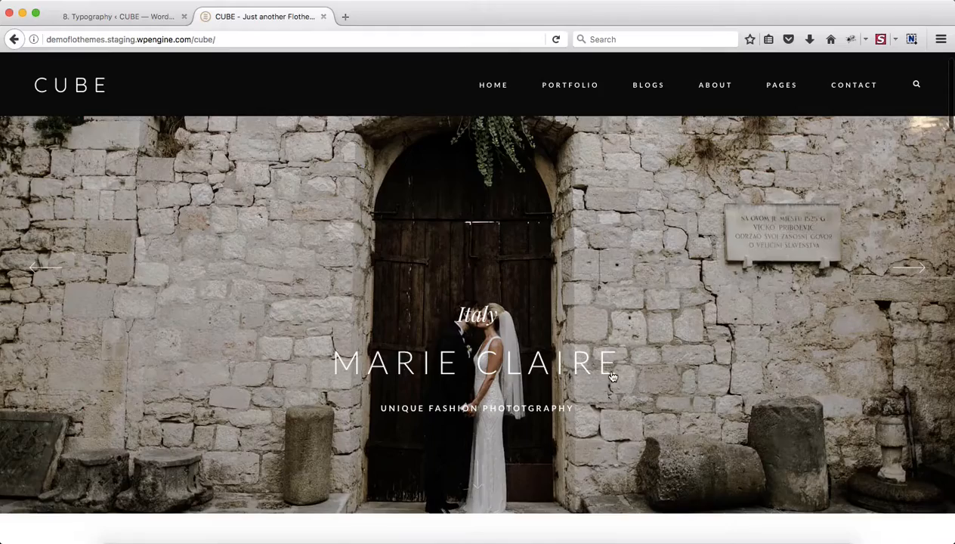
scroll(609, 376, "down", 15)
scroll(612, 376, "down", 10)
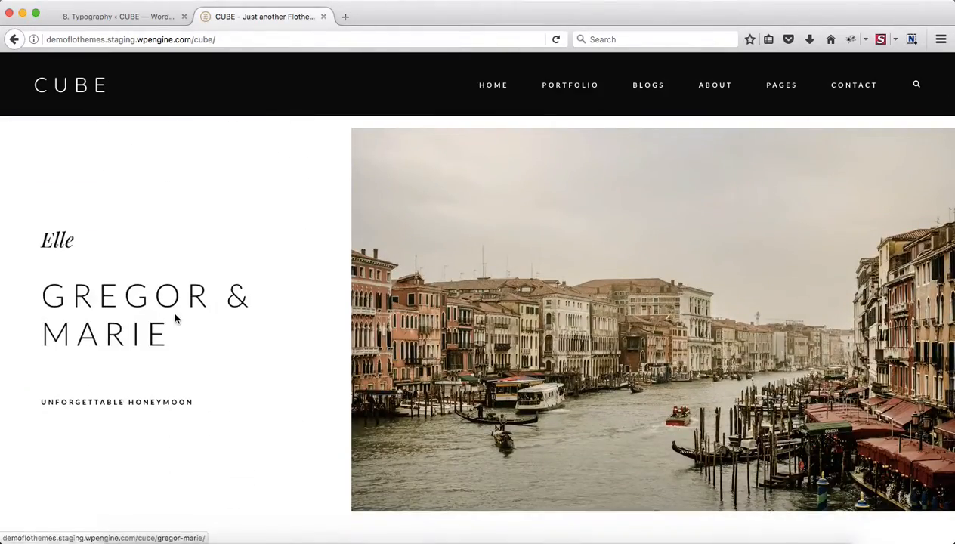
scroll(356, 316, "down", 10)
scroll(360, 319, "up", 10)
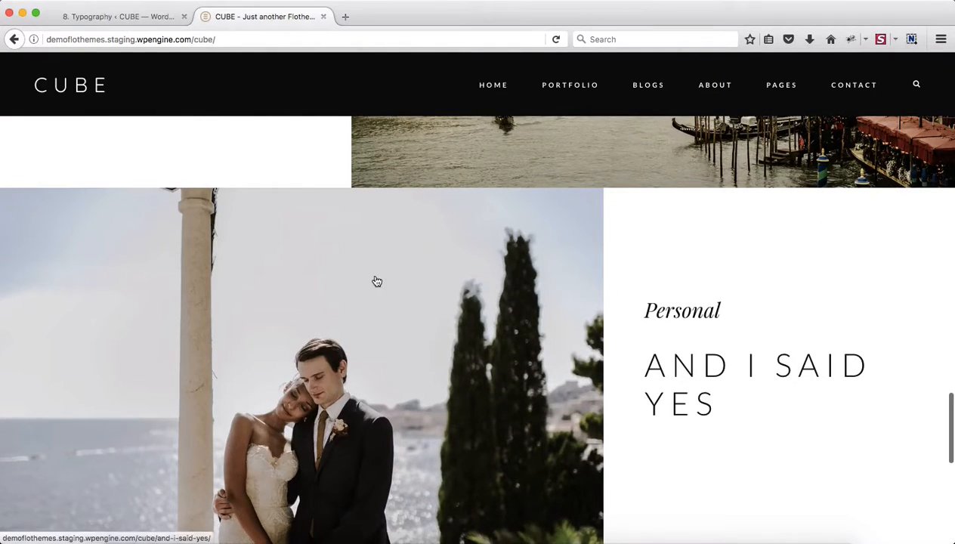
scroll(734, 363, "up", 5)
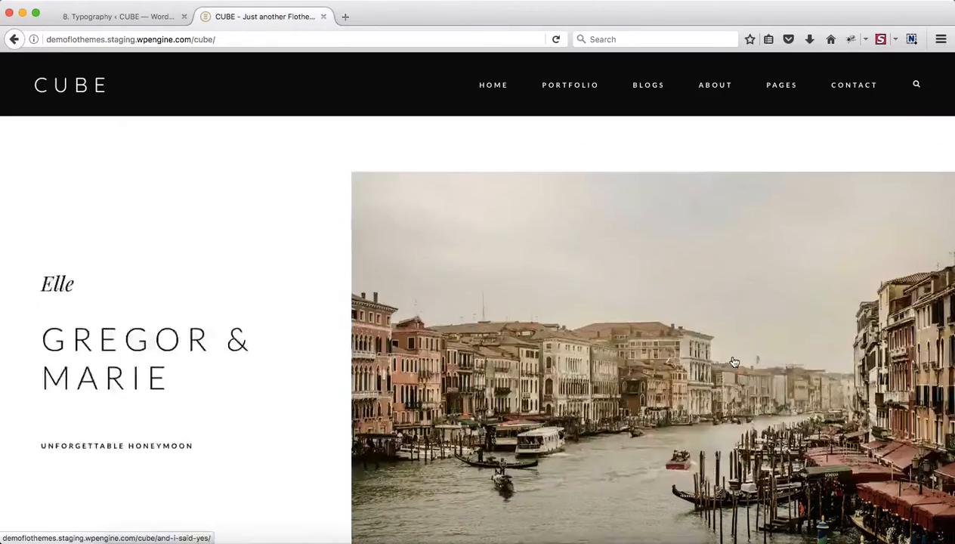
scroll(225, 335, "down", 1)
scroll(324, 410, "down", 15)
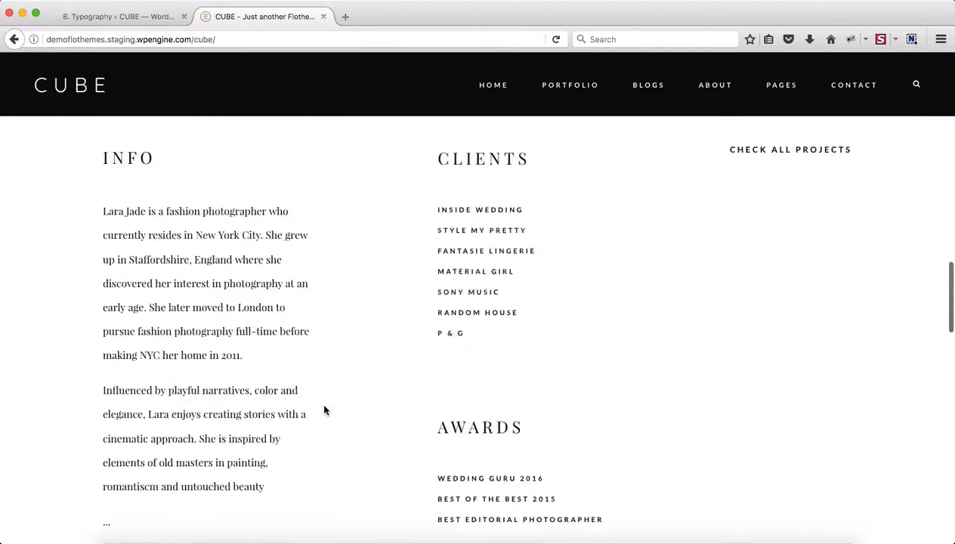
scroll(508, 386, "up", 10)
scroll(508, 385, "up", 8)
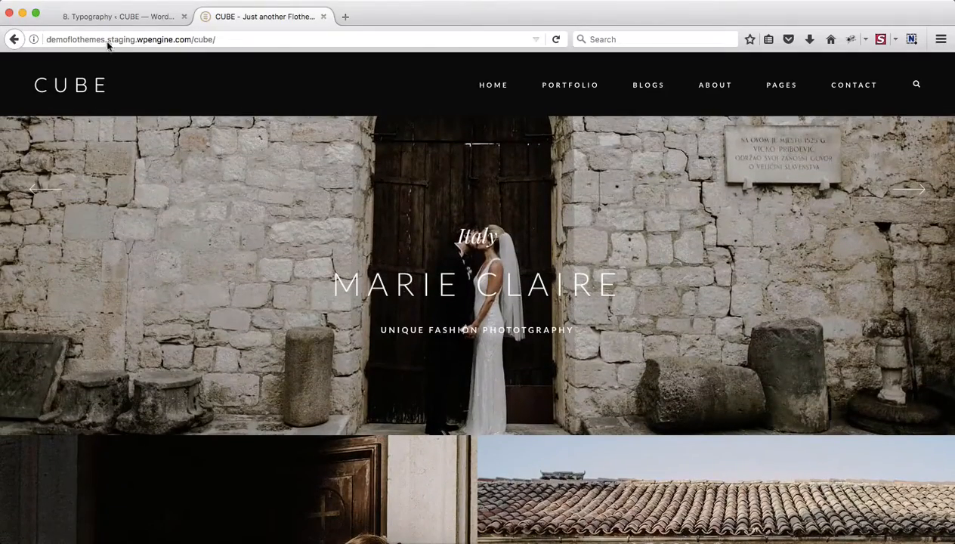
- In Quick Font Setup, change Font 1 to Impact, Haettenschweiler, "Arial Narrow Bold", sans-serif and save the typography options
left_click(108, 16)
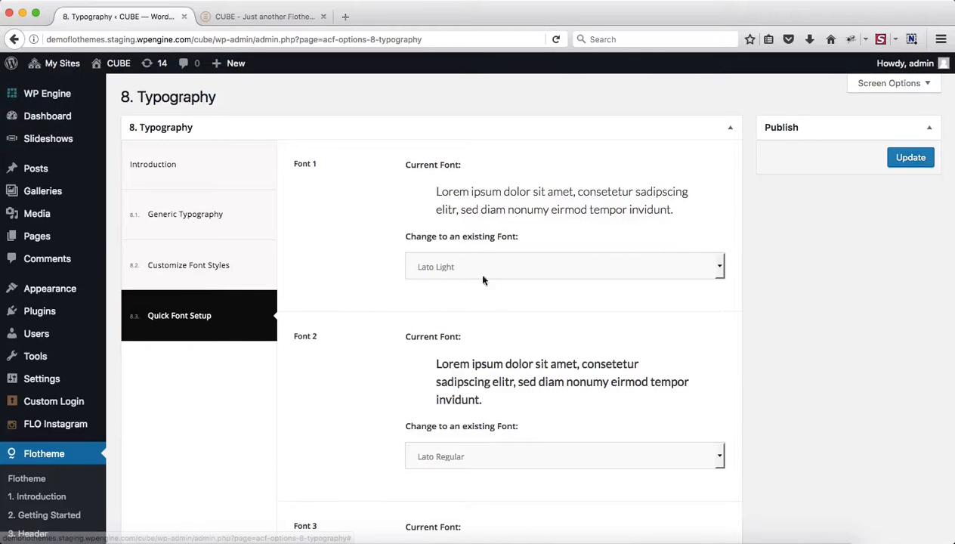
left_click(501, 268)
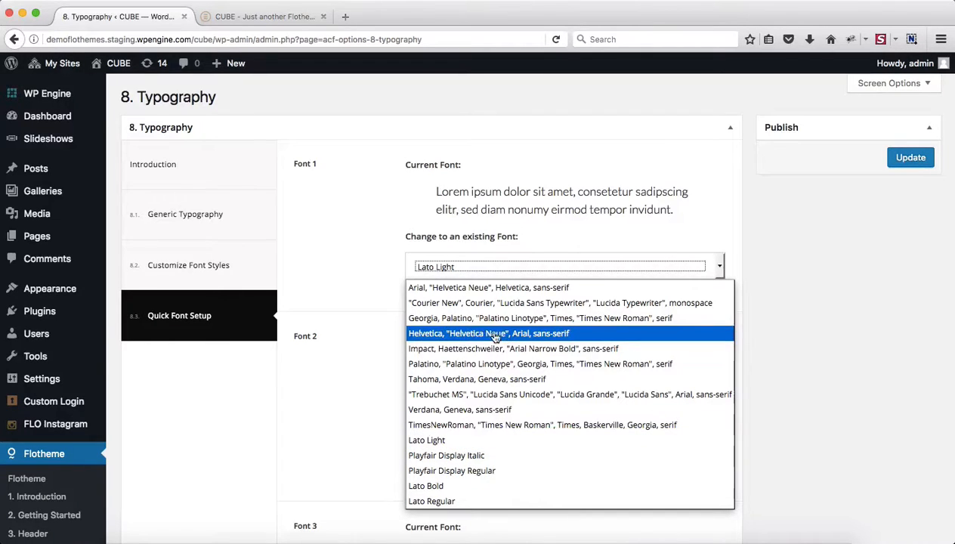
left_click(470, 349)
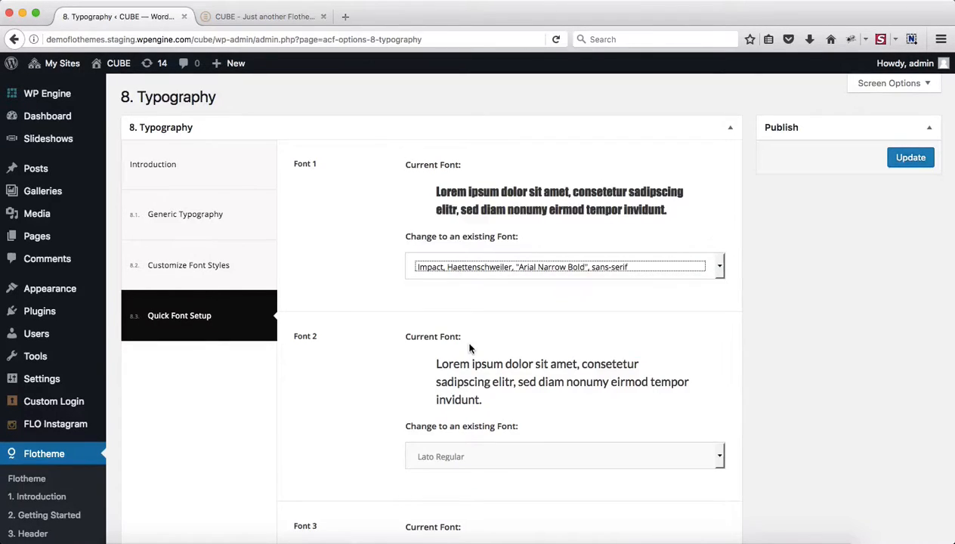
left_click(837, 297)
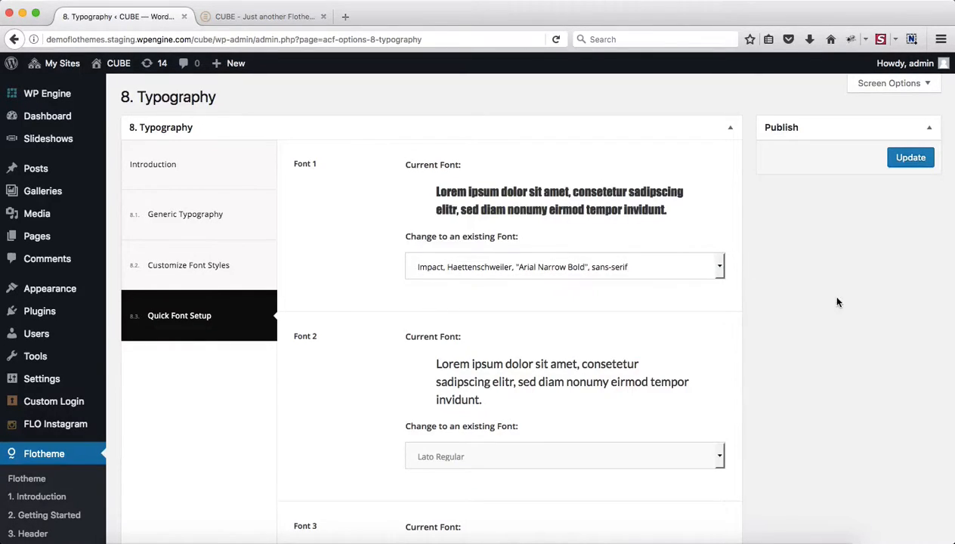
left_click(911, 159)
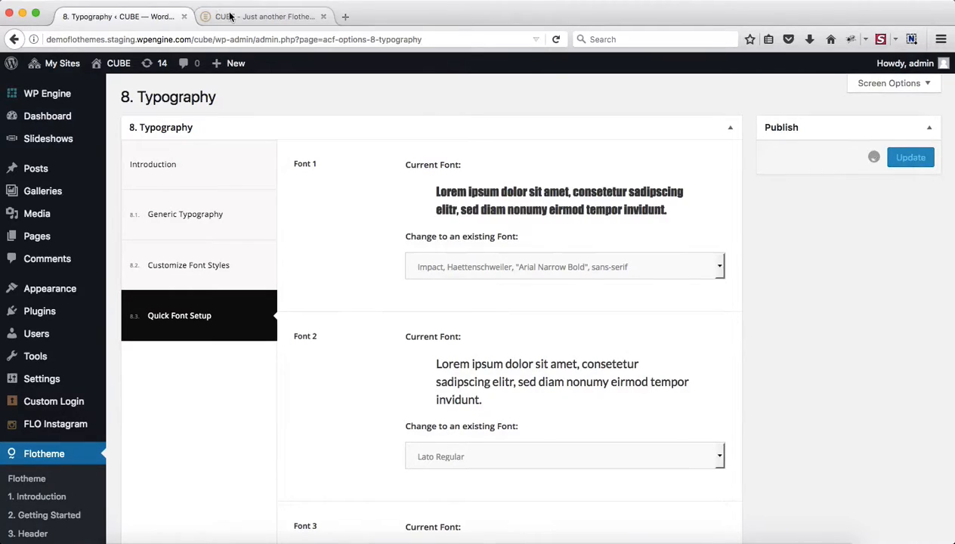
- Reload the CUBE homepage and examine how the Font 1 change affects the slideshow and project headings
left_click(230, 16)
key("super+r")
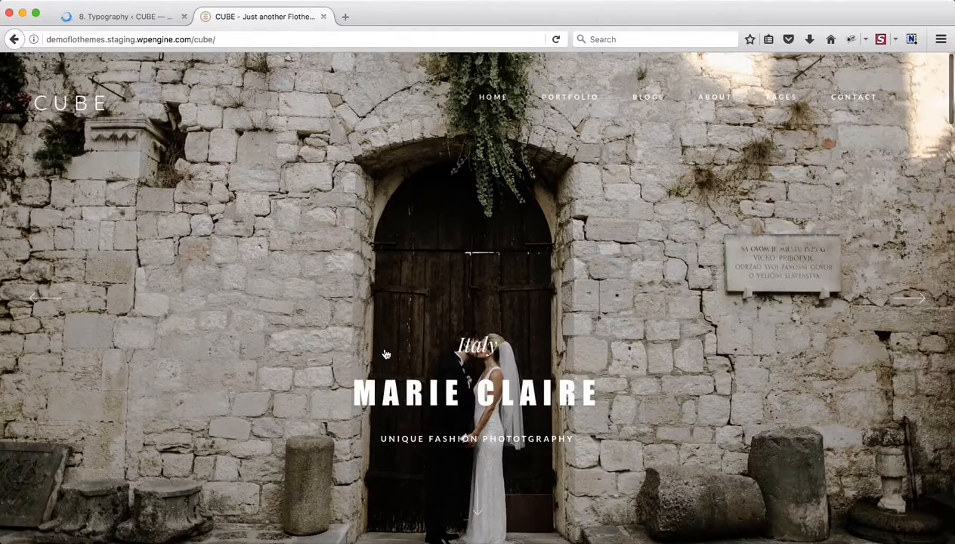
scroll(492, 378, "down", 1)
scroll(495, 378, "down", 5)
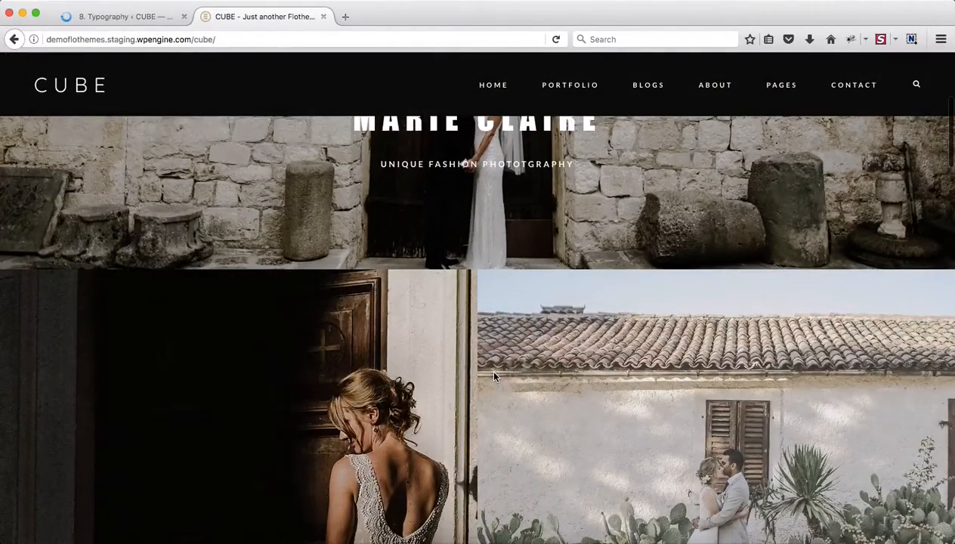
scroll(340, 335, "down", 15)
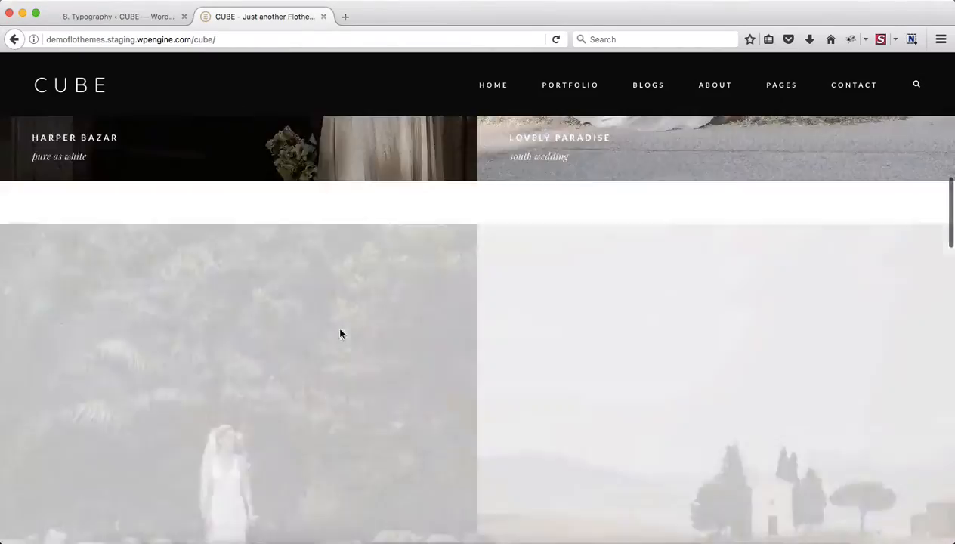
scroll(340, 334, "down", 5)
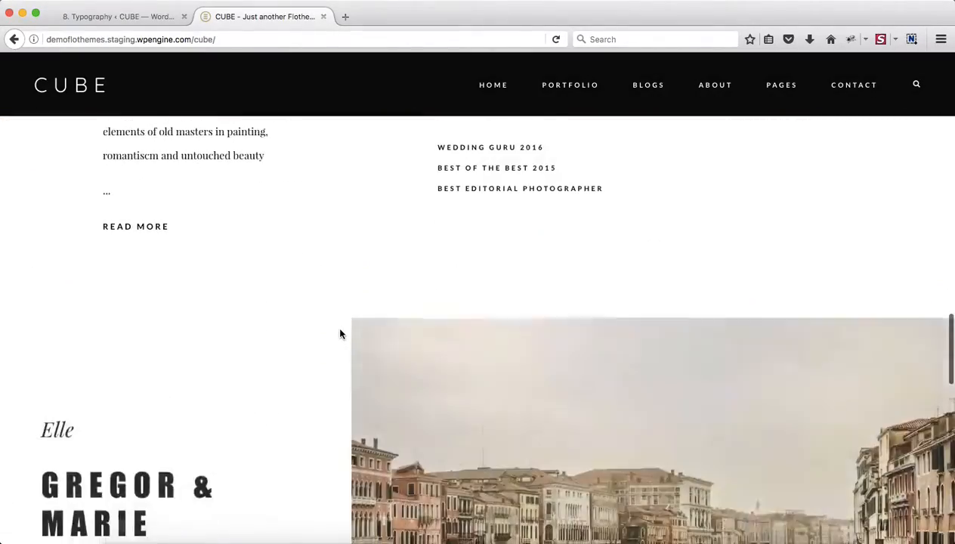
scroll(187, 357, "down", 15)
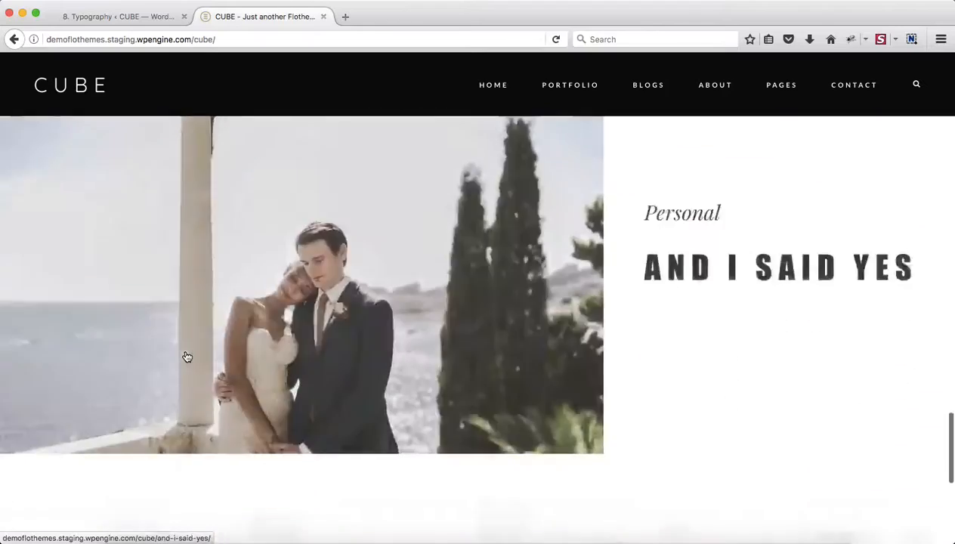
scroll(623, 303, "up", 6)
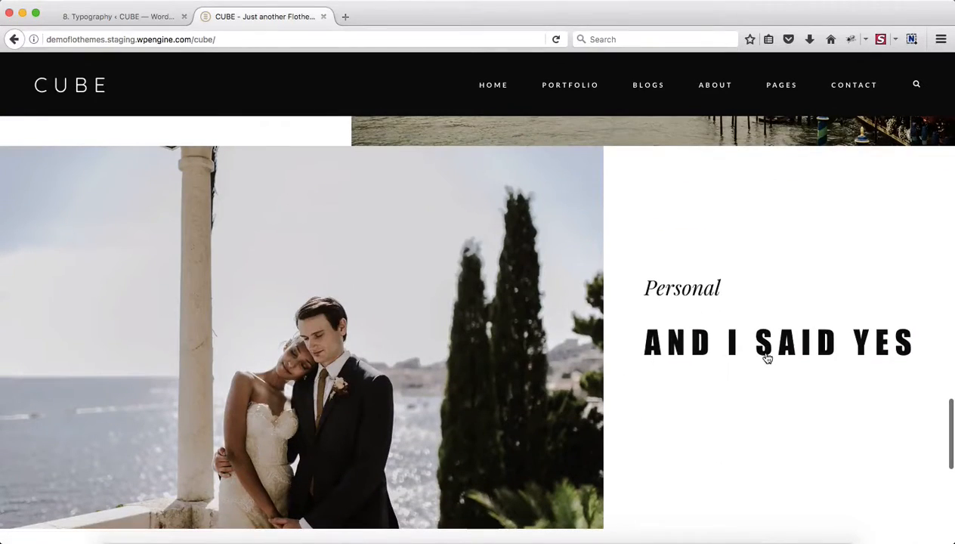
- Return to the typography settings, set Font 1 to Lato Light and save the options
left_click(107, 19)
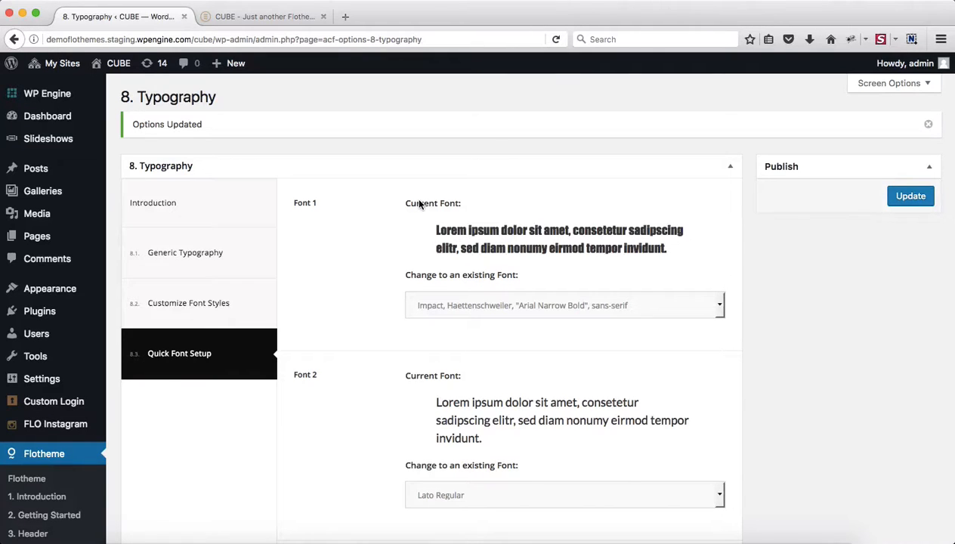
left_click(427, 305)
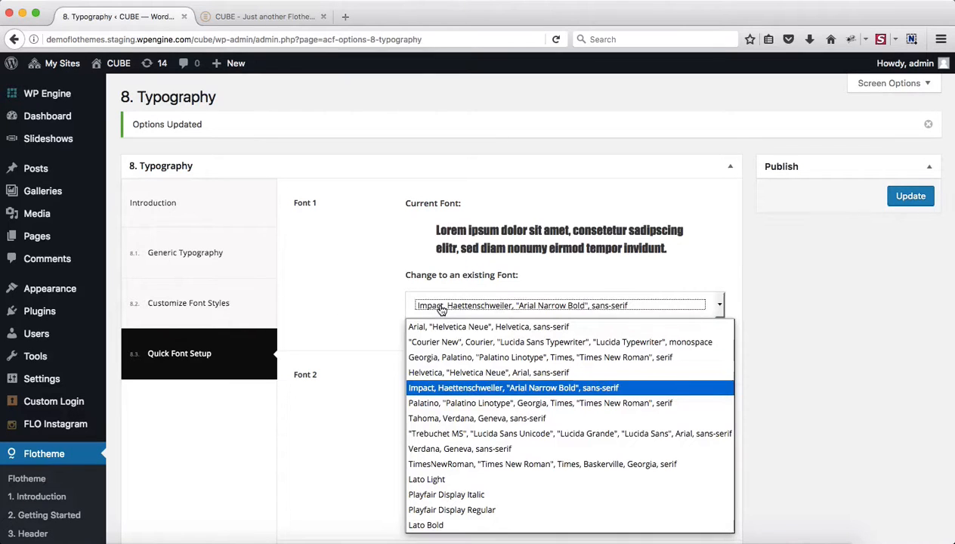
left_click(442, 480)
left_click(910, 196)
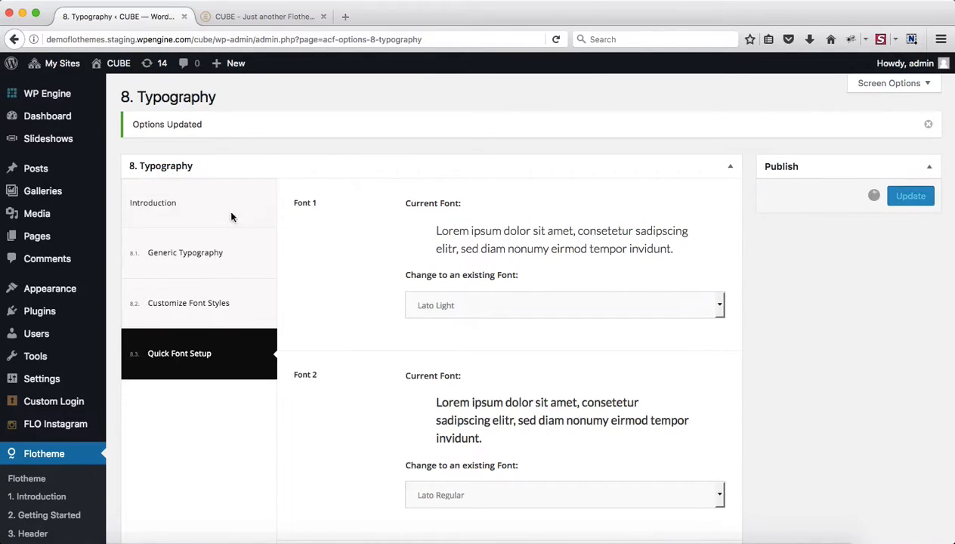
- Review the Introduction and the Generic Typography font assignments for text inputs, paragraphs, links, headings H1 to H6 and blockquotes
left_click(167, 252)
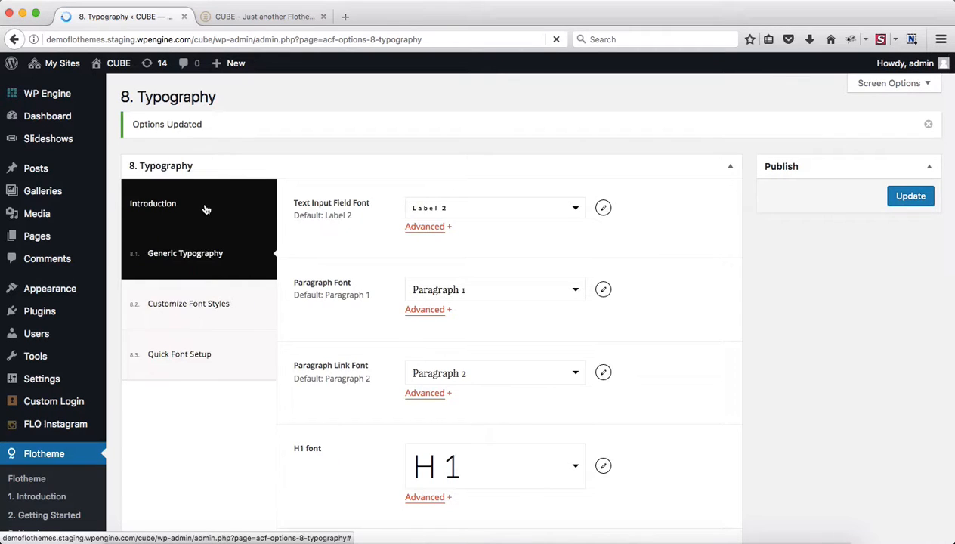
left_click(204, 208)
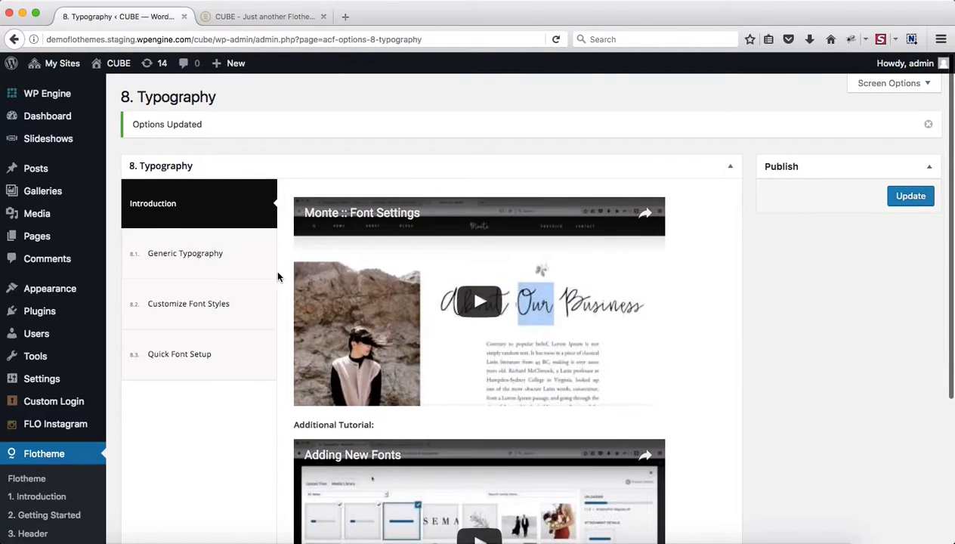
left_click(174, 255)
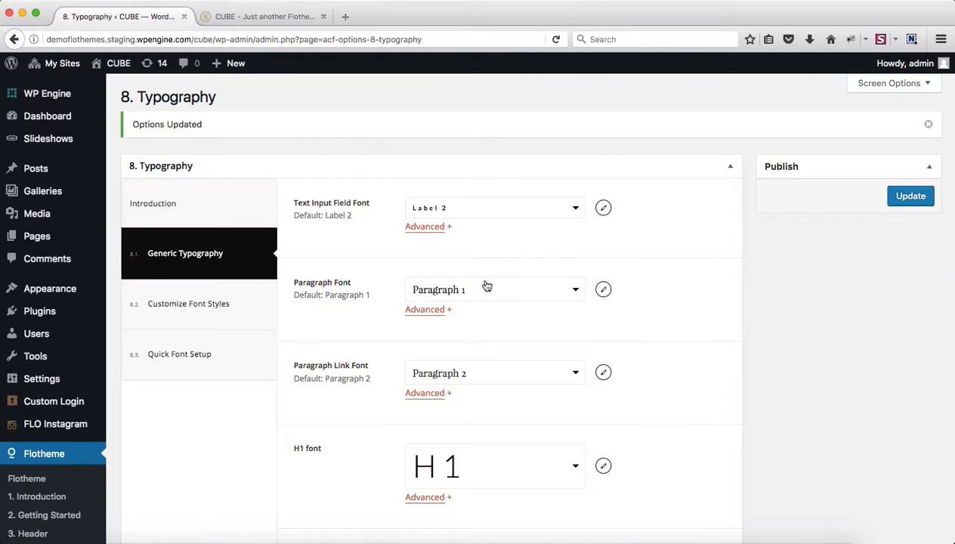
scroll(486, 284, "down", 1)
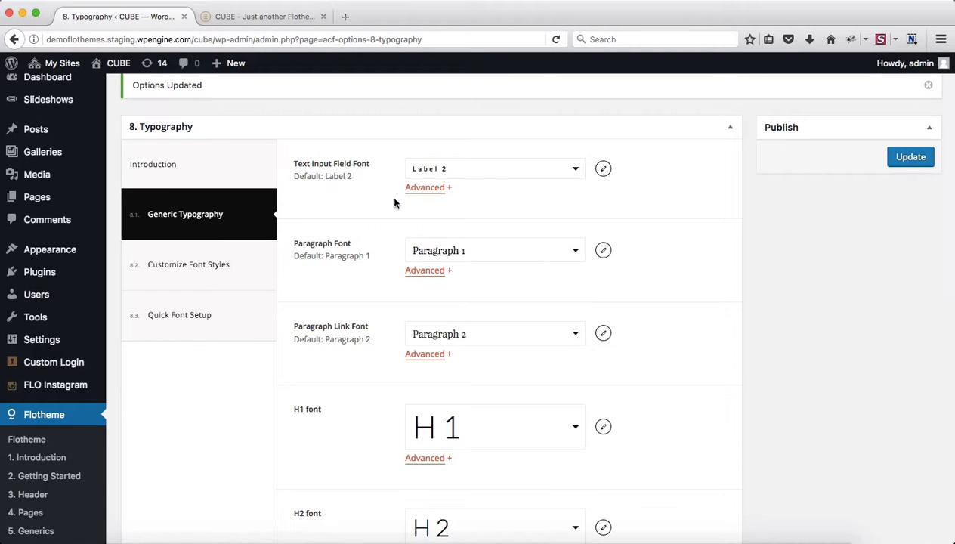
scroll(404, 199, "down", 2)
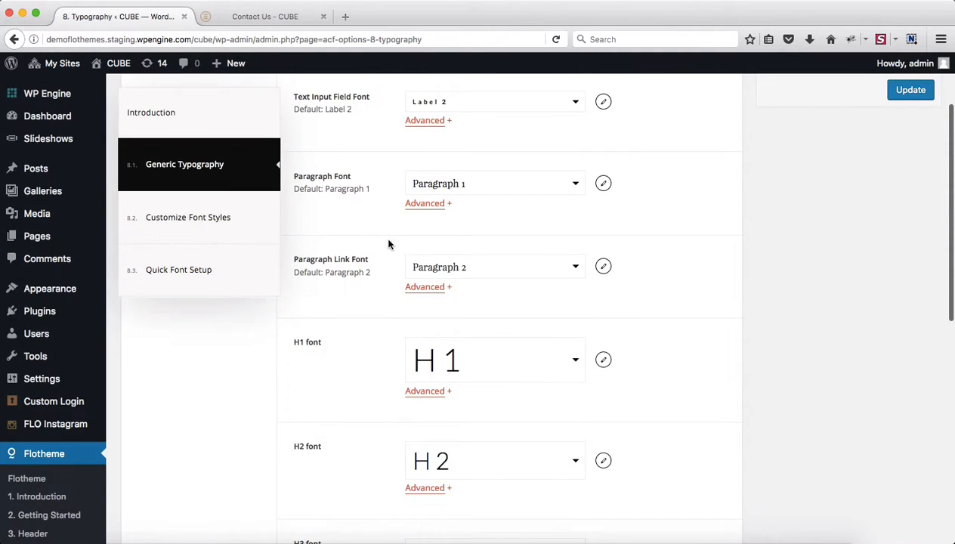
scroll(387, 286, "down", 8)
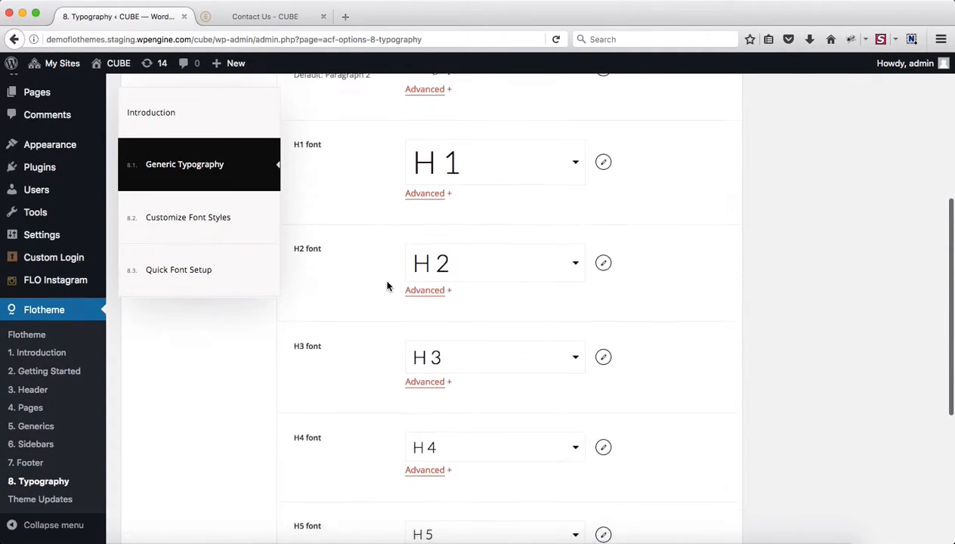
scroll(387, 286, "down", 3)
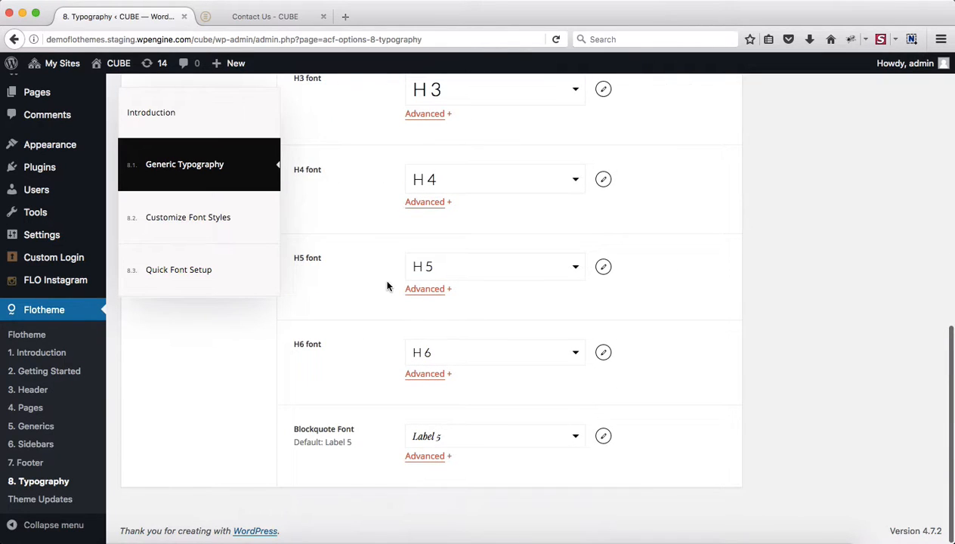
scroll(387, 286, "up", 4)
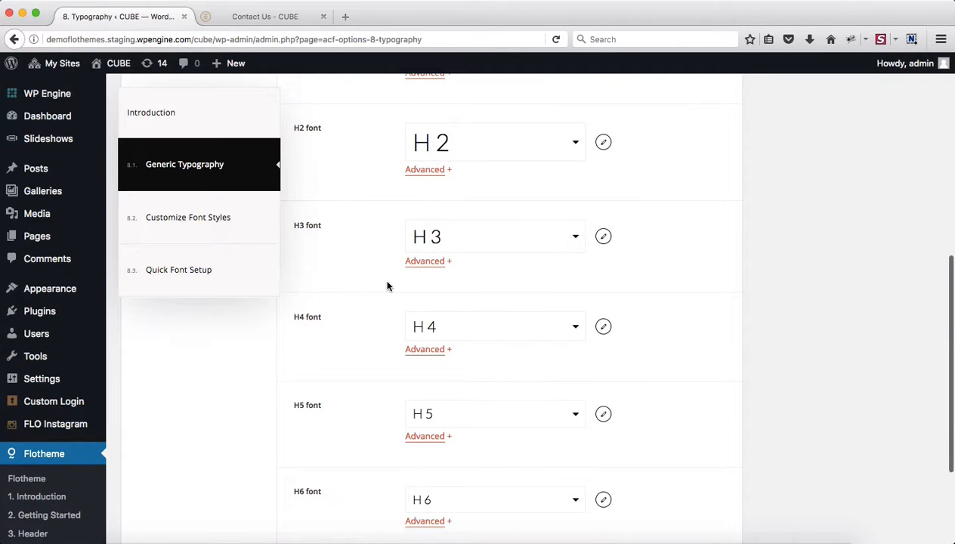
scroll(387, 286, "up", 5)
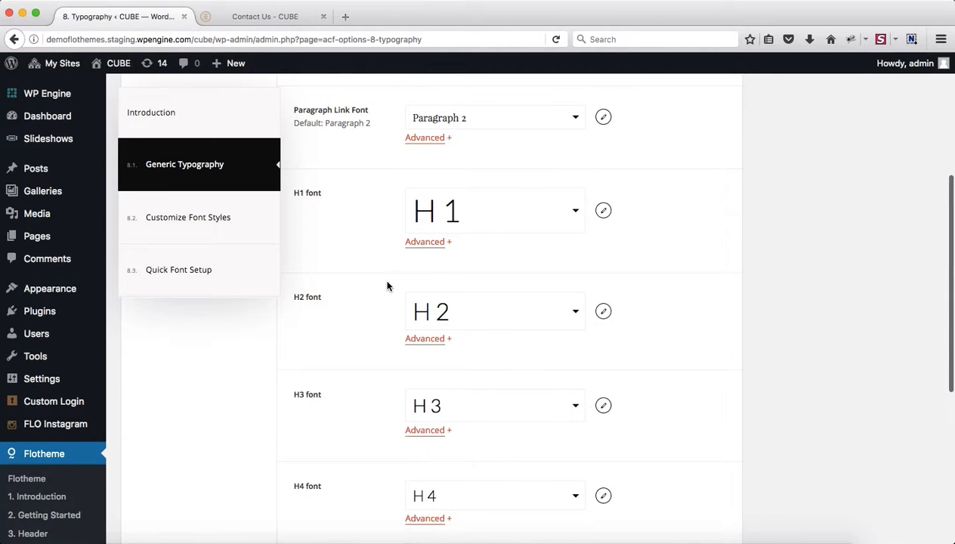
scroll(387, 284, "up", 2)
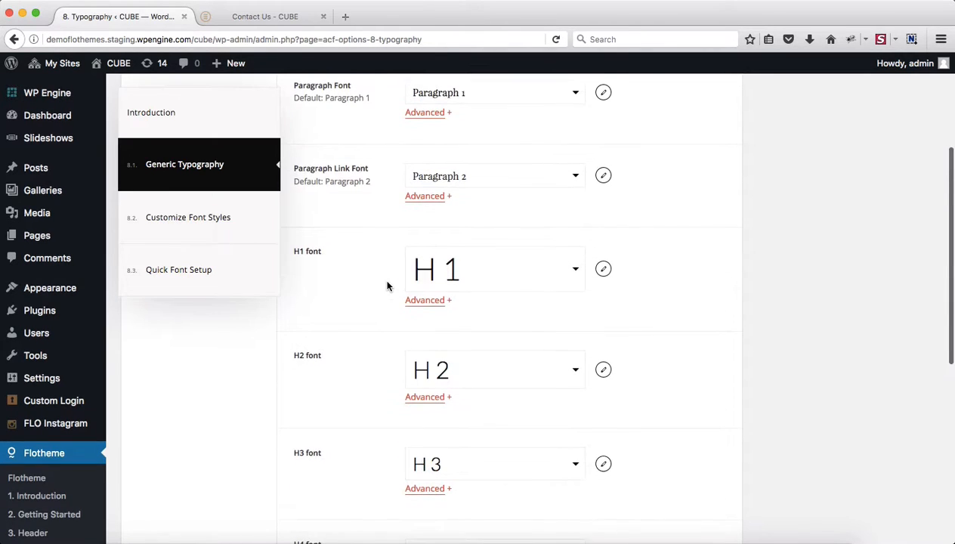
- View the Customize Font Styles section, and open the H1 font style for editing from Generic Typography
left_click(207, 237)
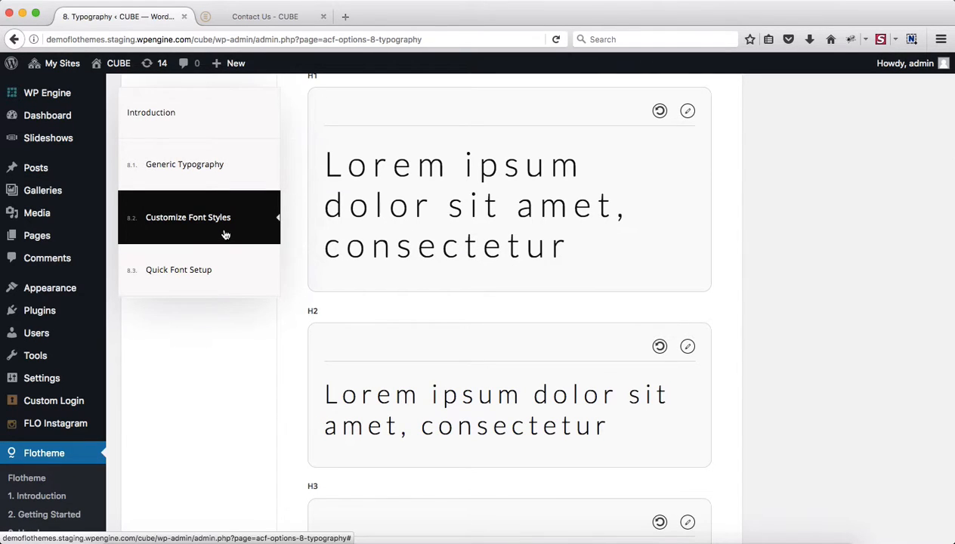
left_click(194, 172)
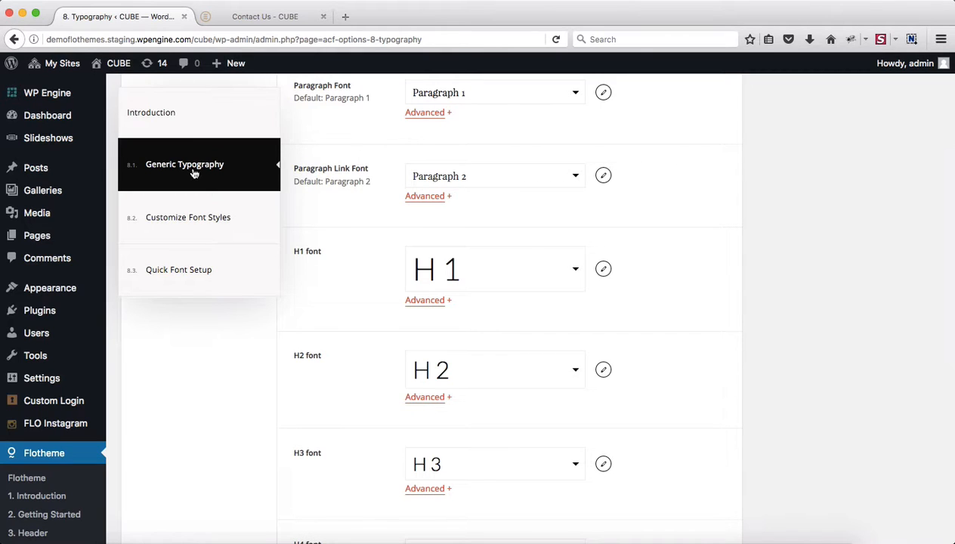
left_click(603, 269)
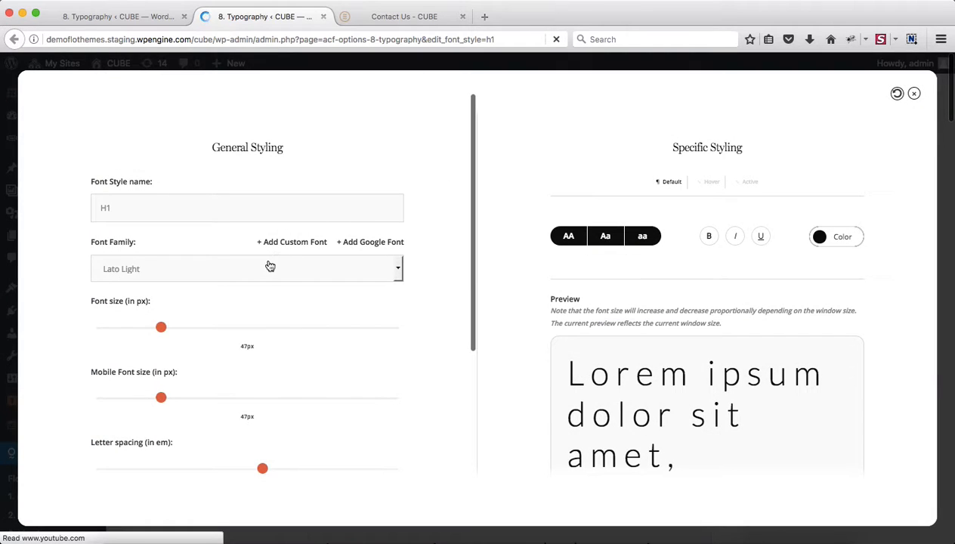
- Set the H1 style's font family to Impact, Haettenschweiler, "Arial Narrow Bold", sans-serif and save the typography options
left_click(269, 266)
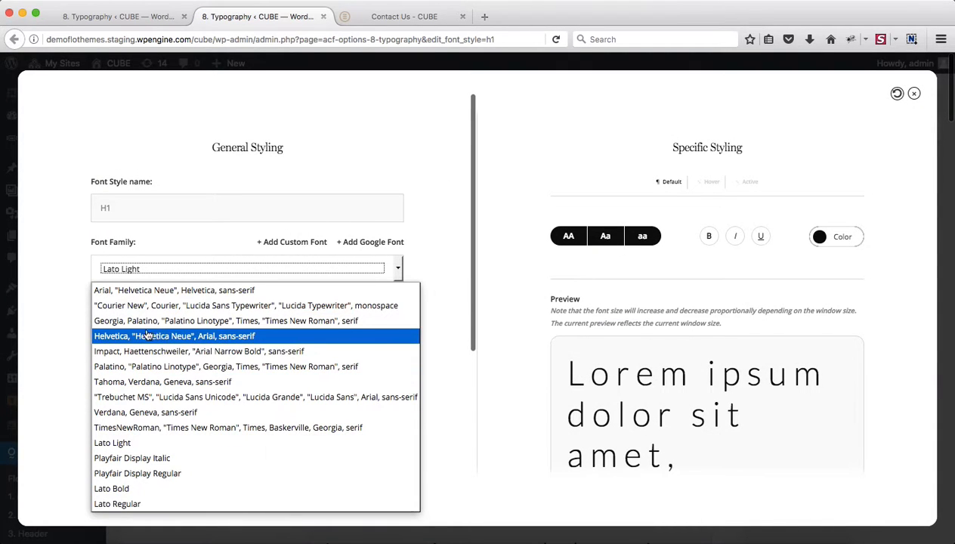
left_click(124, 351)
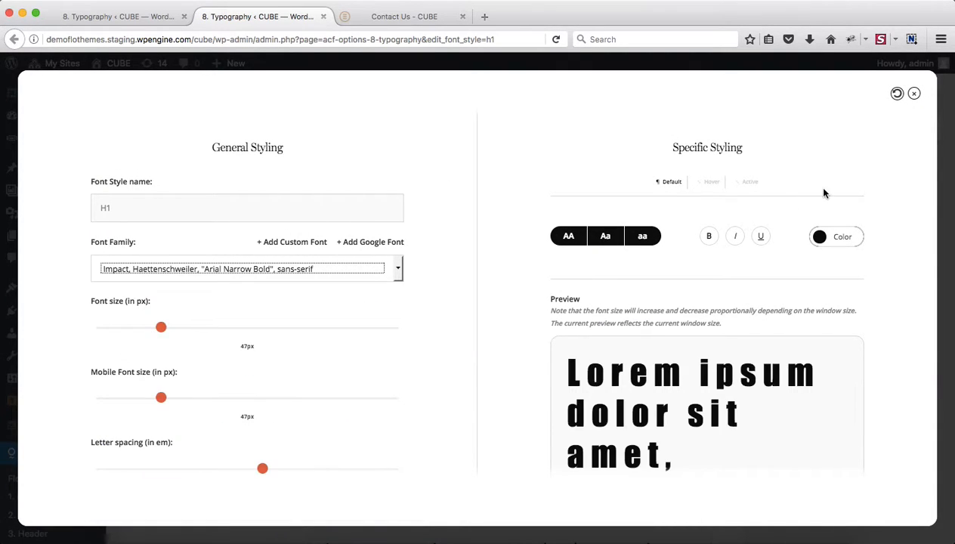
left_click(914, 93)
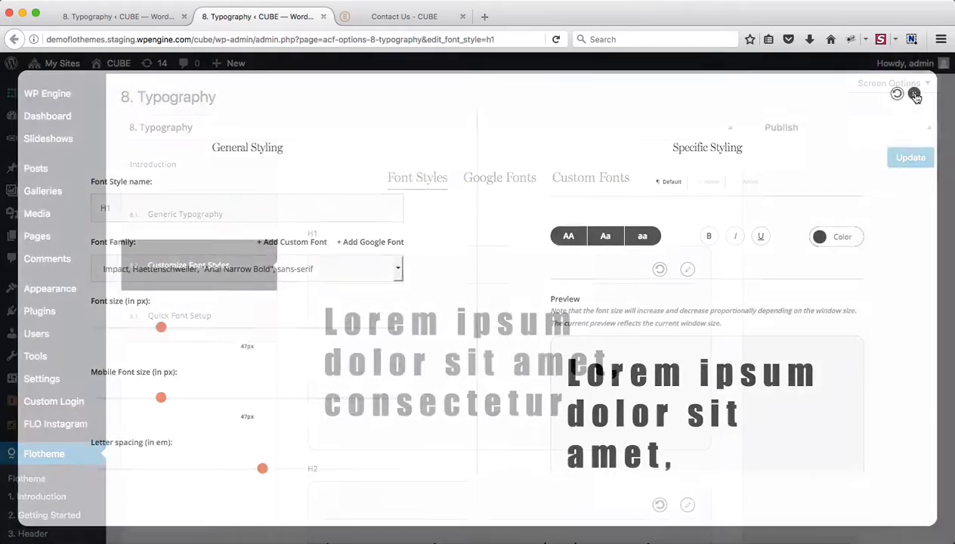
left_click(911, 162)
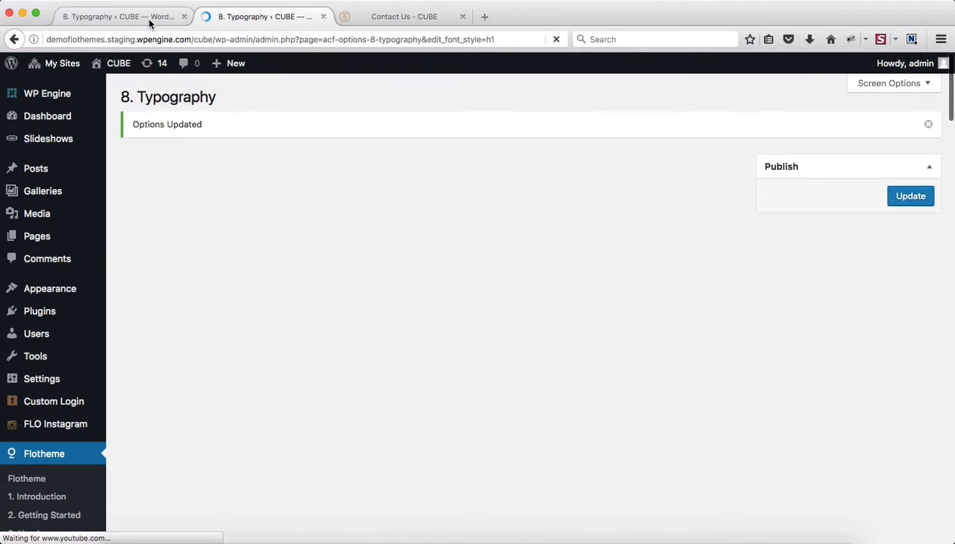
- Reload the other open Typography settings page and check the H1 style under Customize Font Styles and Generic Typography
left_click(150, 18)
left_click(182, 226)
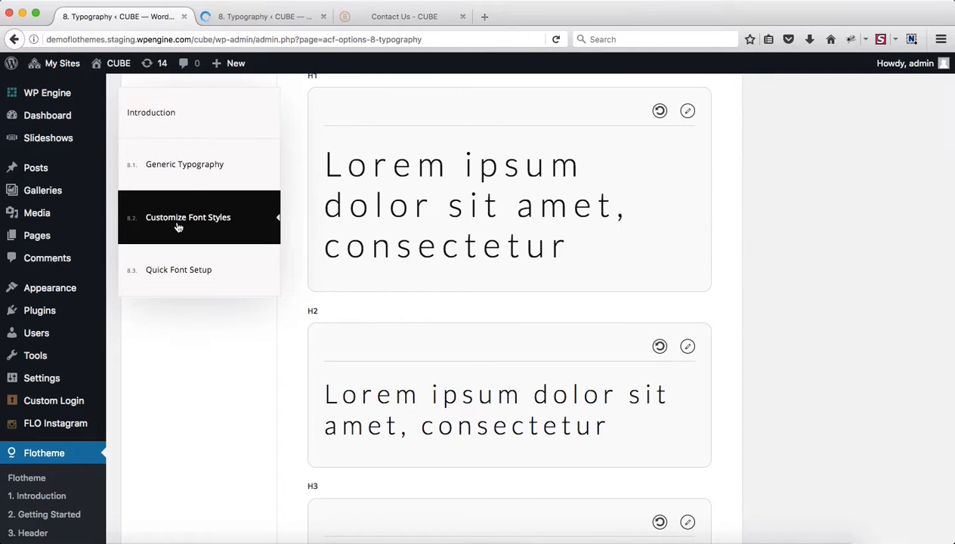
key("super+r")
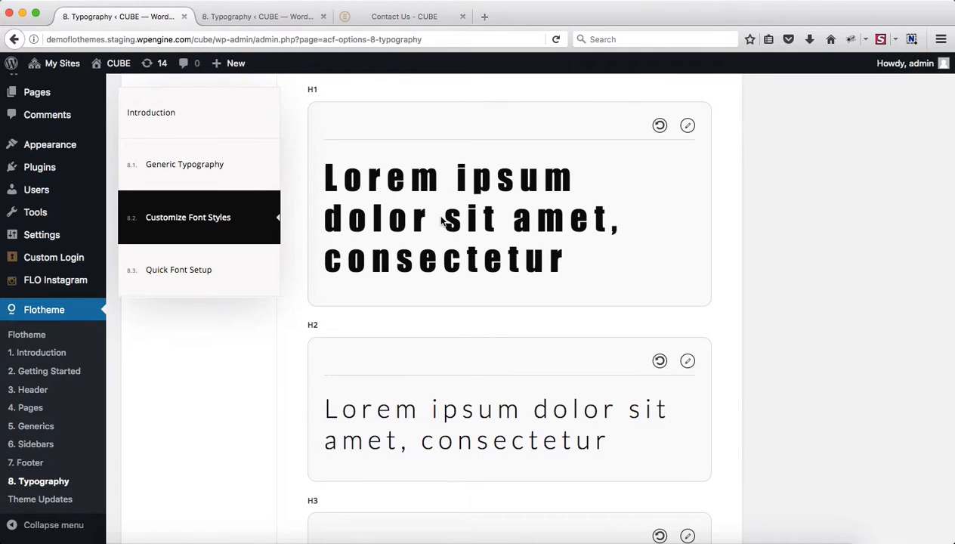
scroll(442, 219, "up", 3)
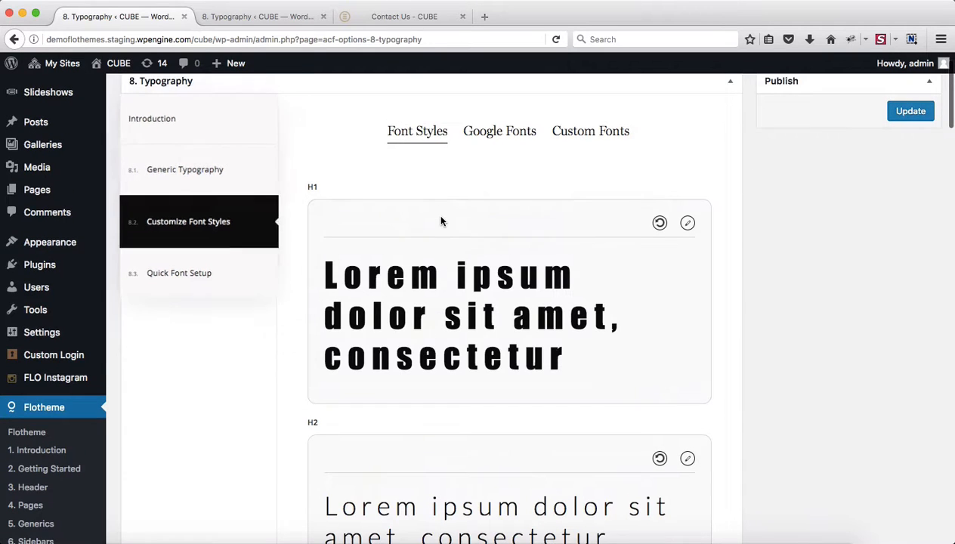
left_click(218, 164)
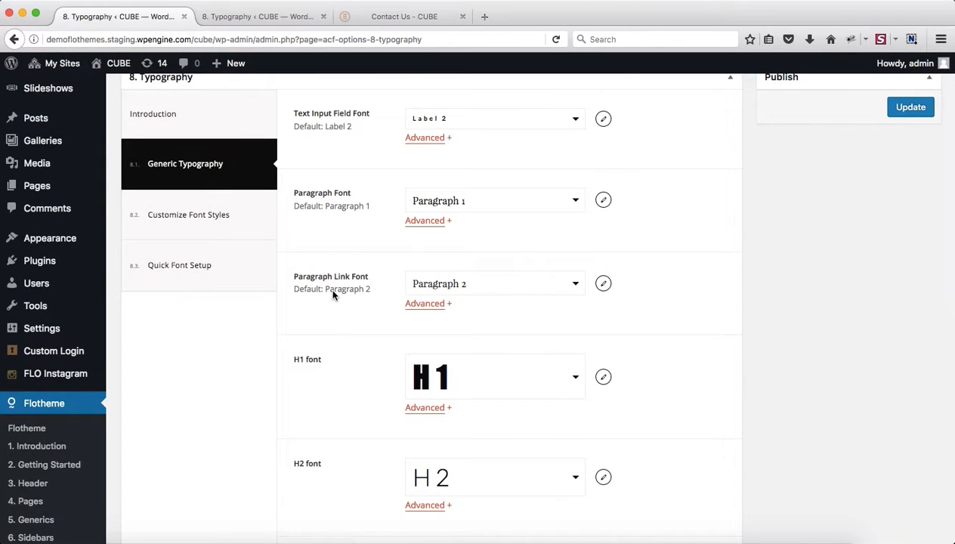
- Add a new font style at the end of Customize Font Styles and name it "About Subtitle Font"
left_click(195, 219)
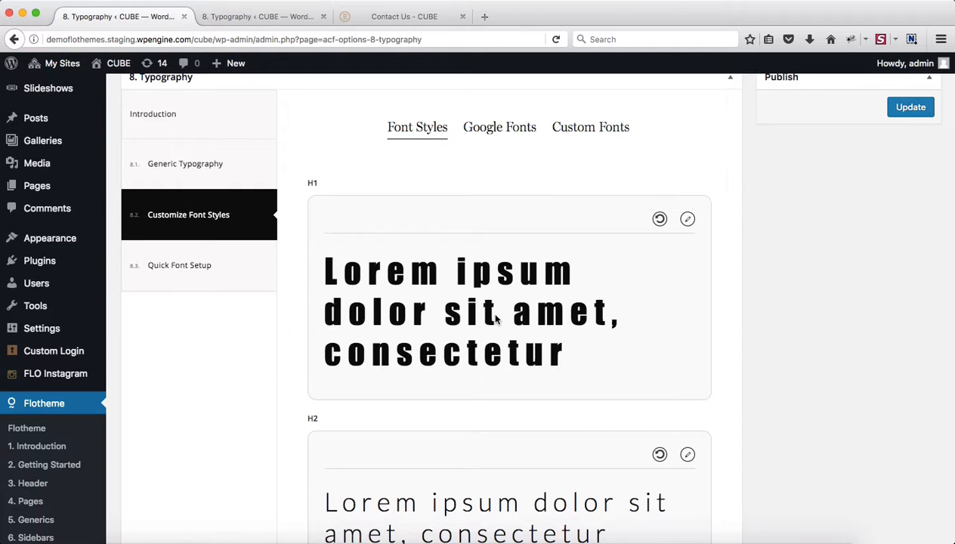
scroll(495, 319, "down", 20)
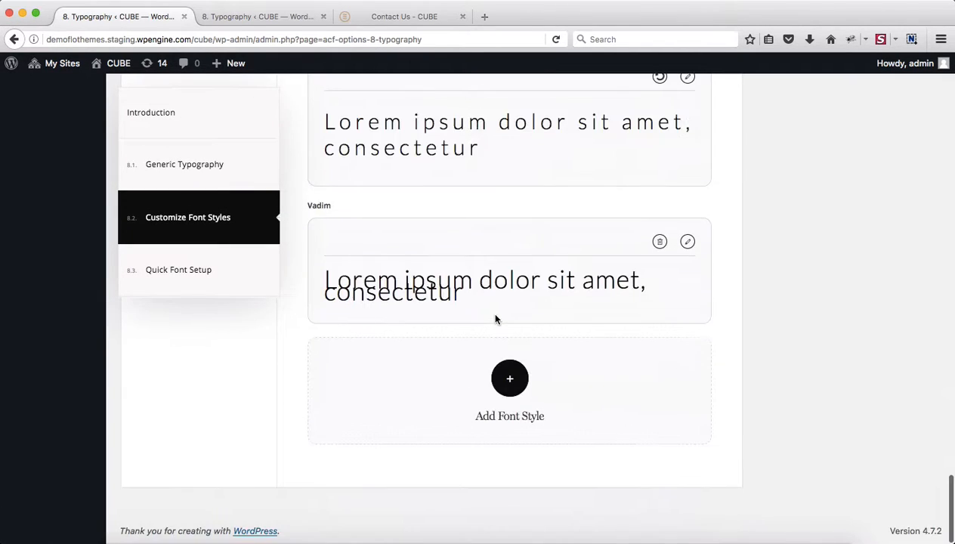
left_click(511, 378)
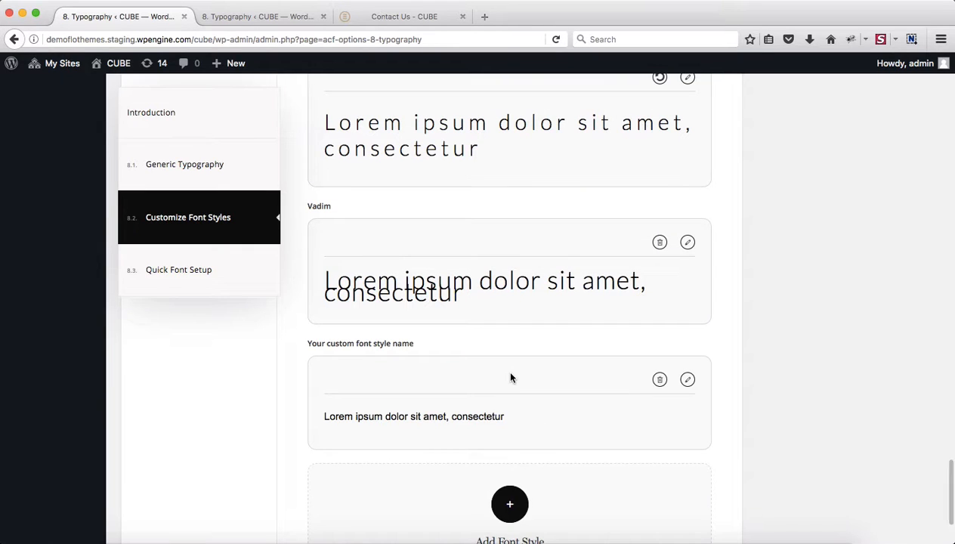
left_click(688, 379)
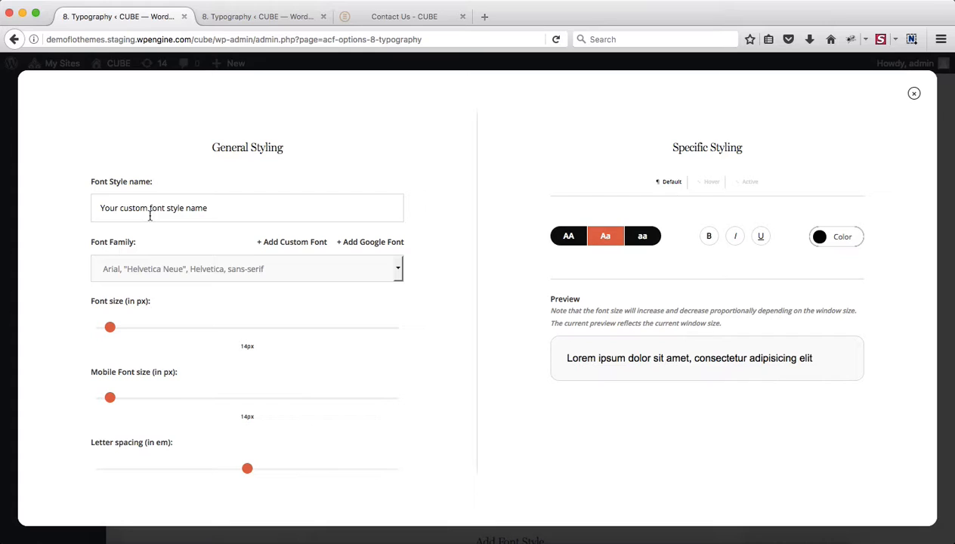
triple_click(213, 212)
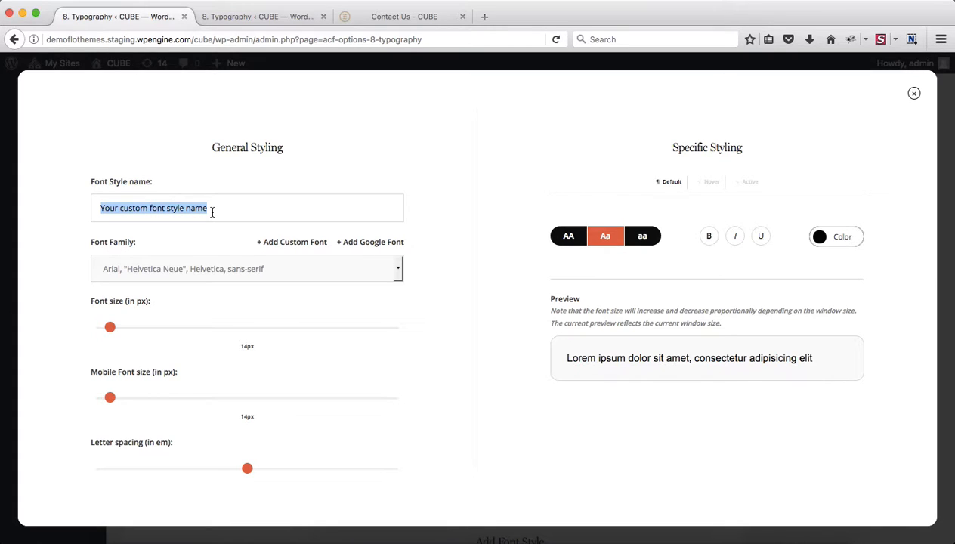
type("About Sub")
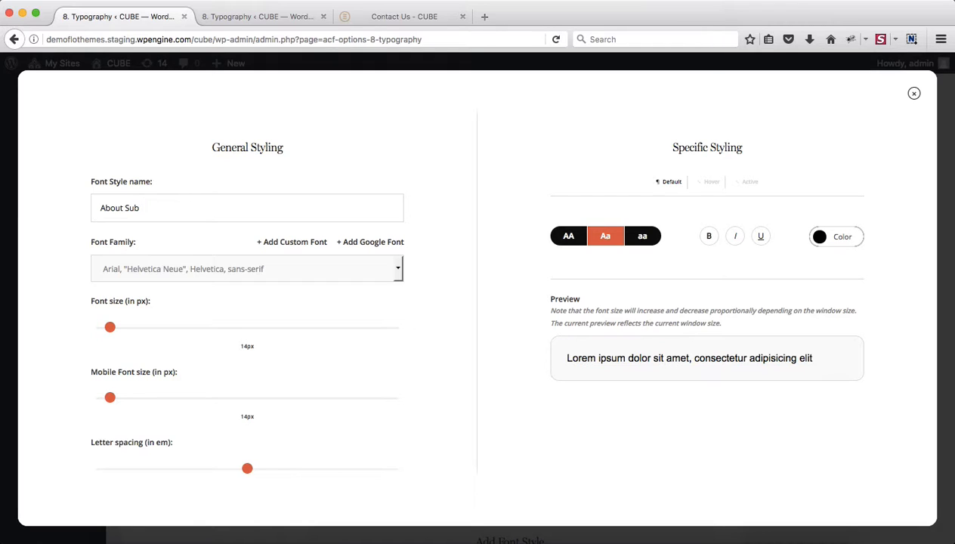
type("title FO")
- Give About Subtitle Font the Impact font family, 29px font size and 18px mobile font size, and save the options
left_click(192, 269)
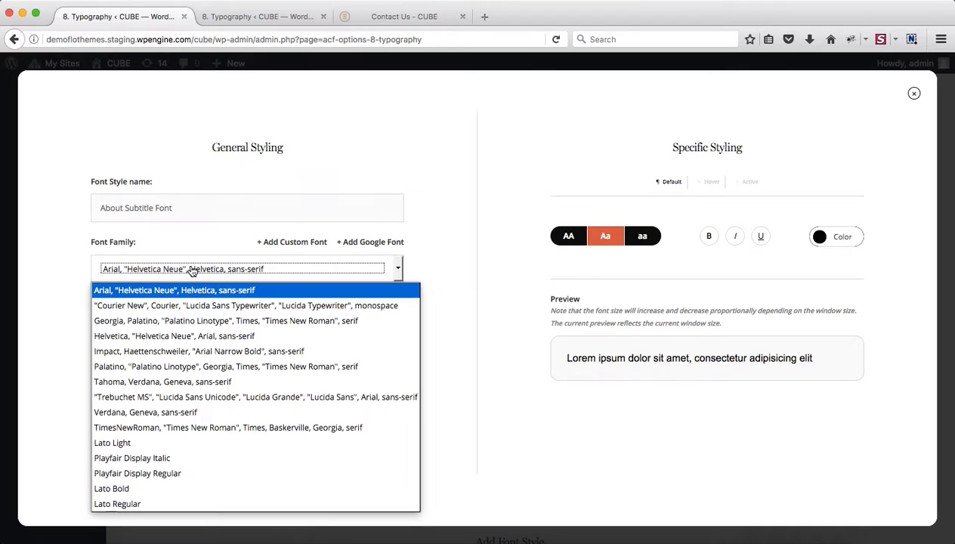
left_click(137, 353)
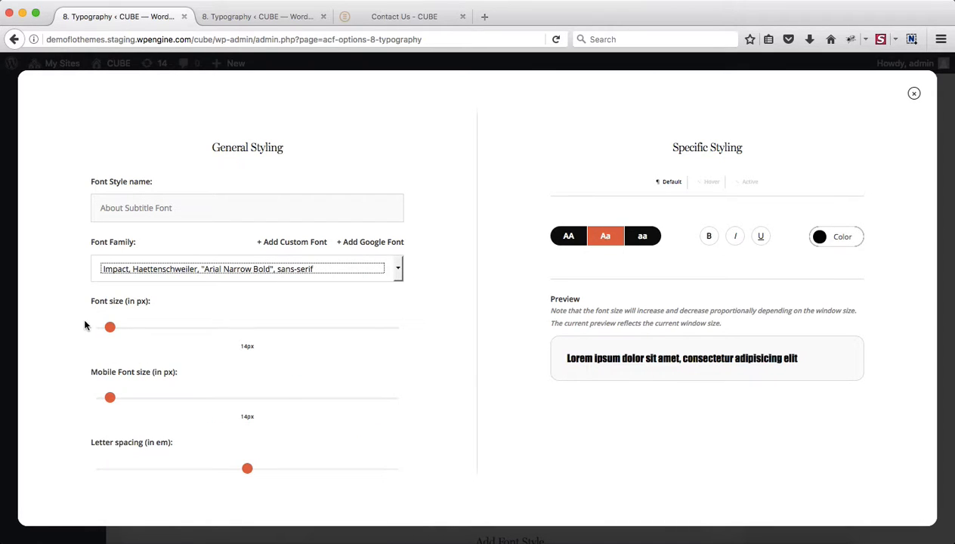
left_click_drag(110, 327, 134, 331)
left_click_drag(112, 404, 119, 403)
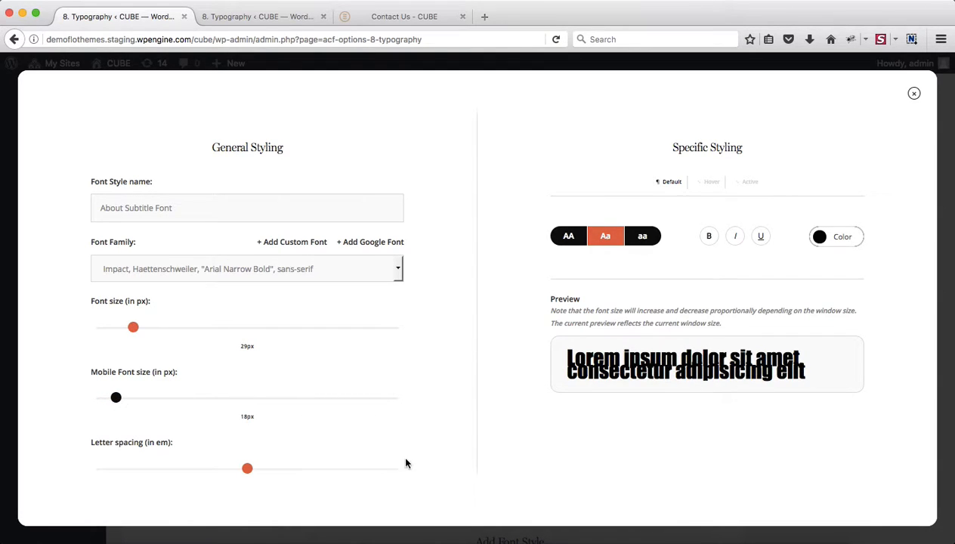
left_click(915, 93)
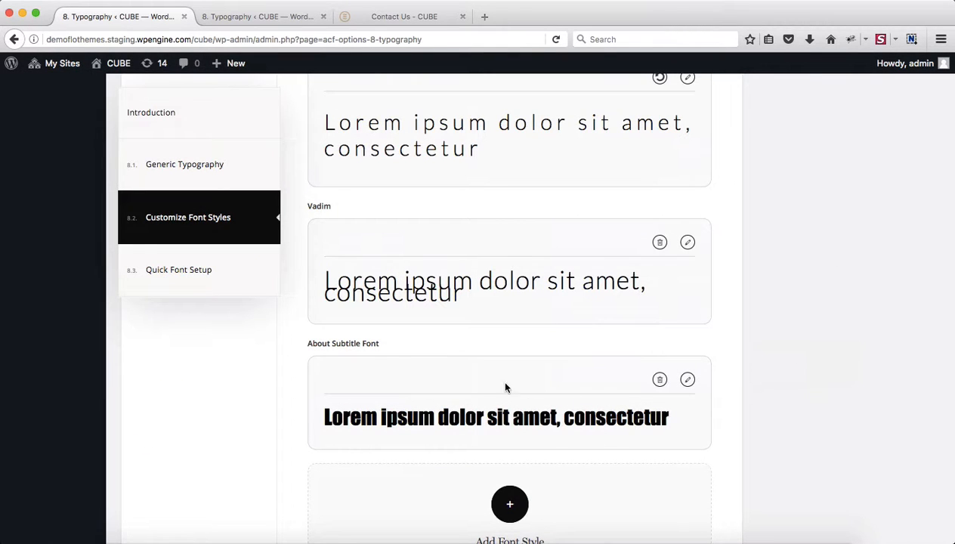
scroll(757, 462, "up", 20)
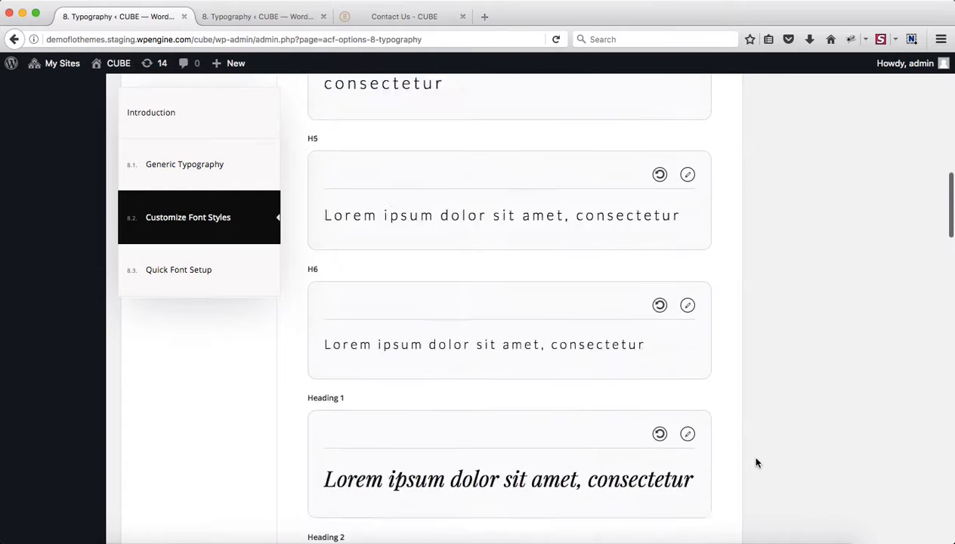
left_click(911, 157)
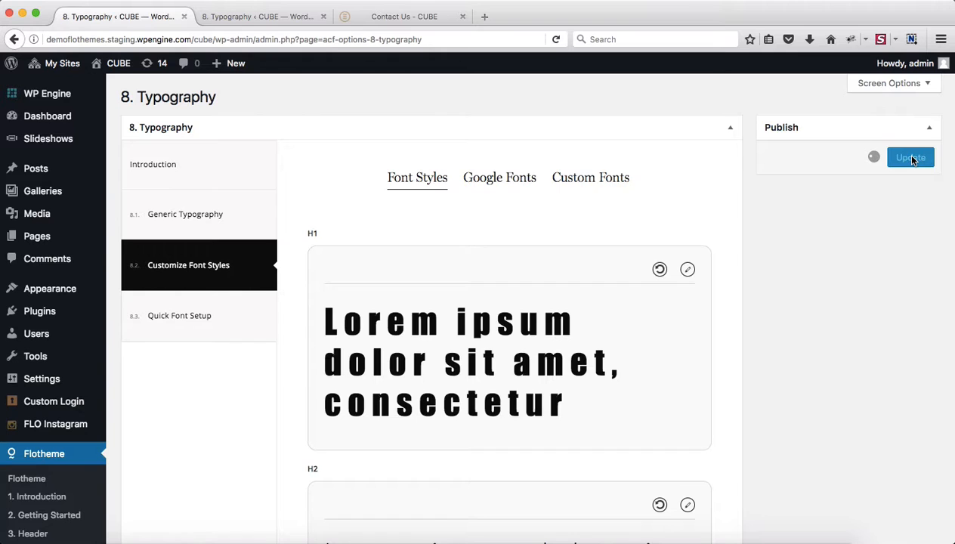
- Open the site's Pages list in a separate tab and add a new page titled "new about page"
mouse_move(39, 238)
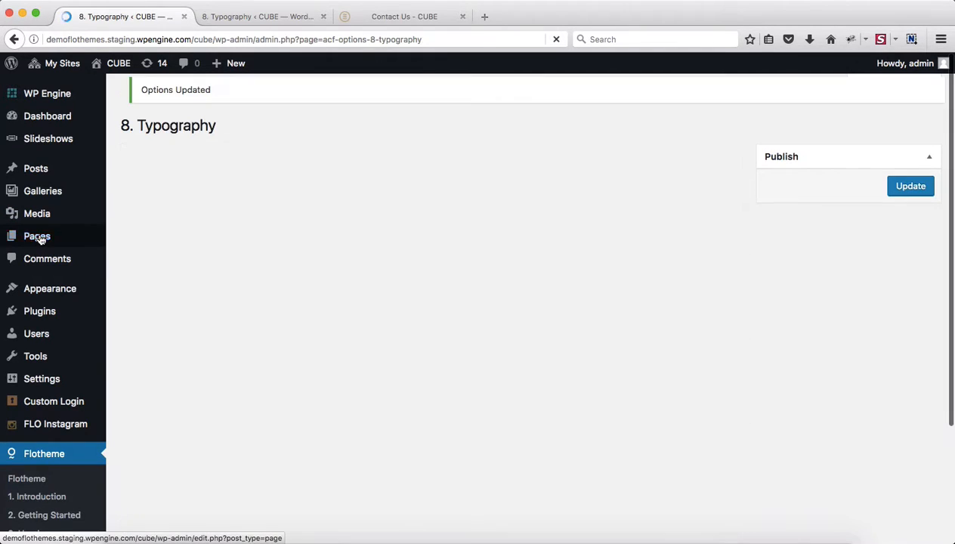
middle_click(38, 238)
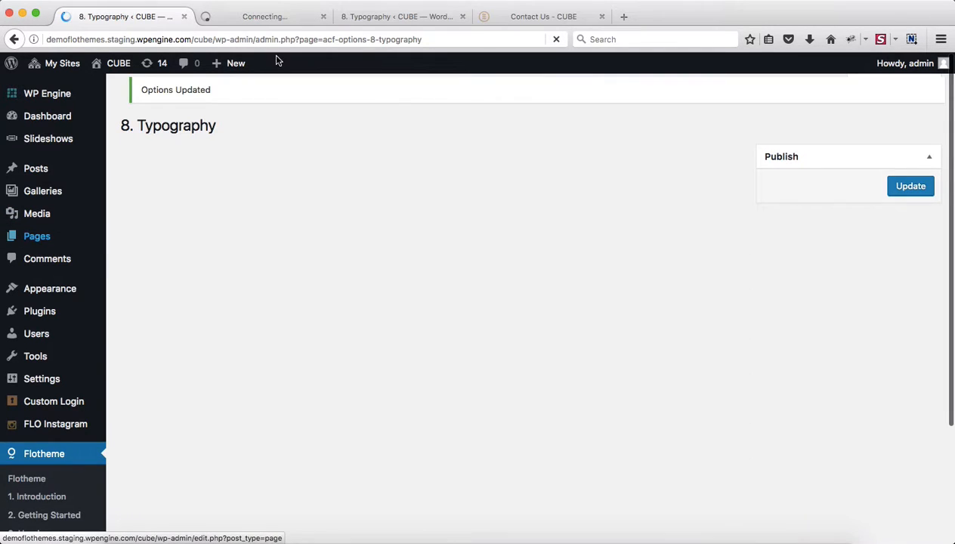
left_click(243, 16)
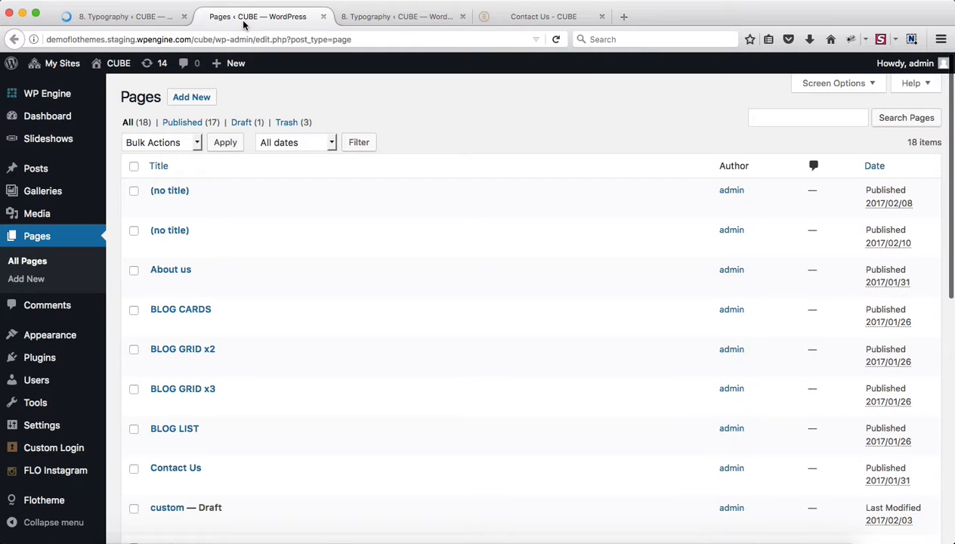
left_click(185, 98)
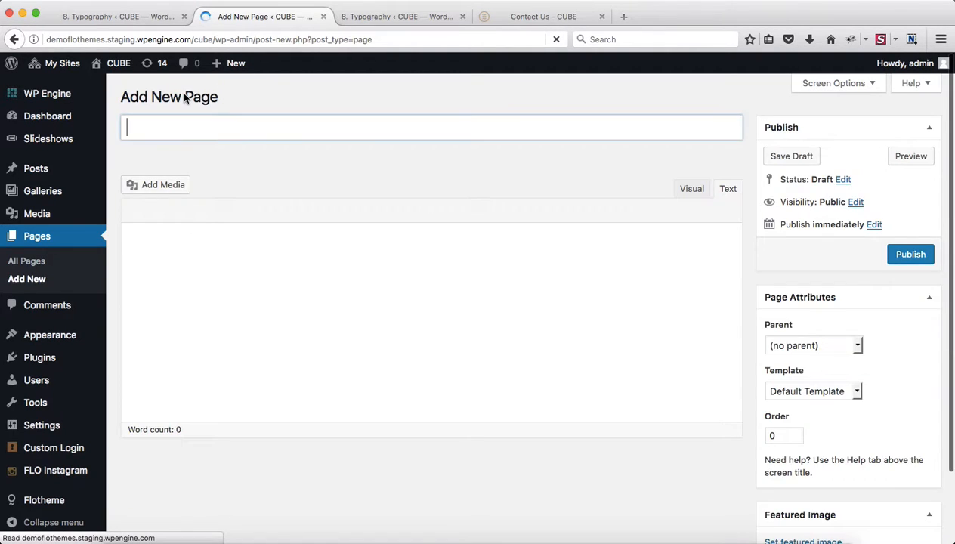
type("new ab")
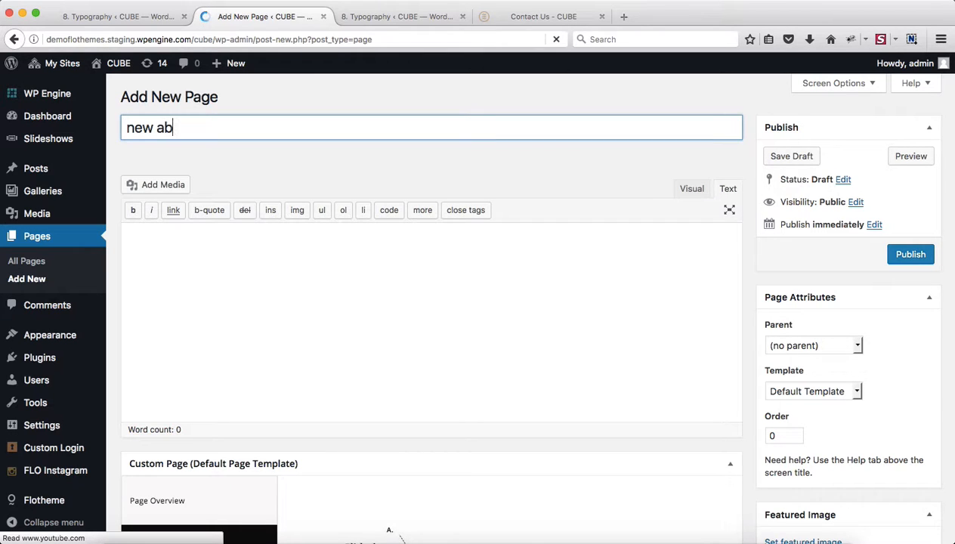
type("out paeg")
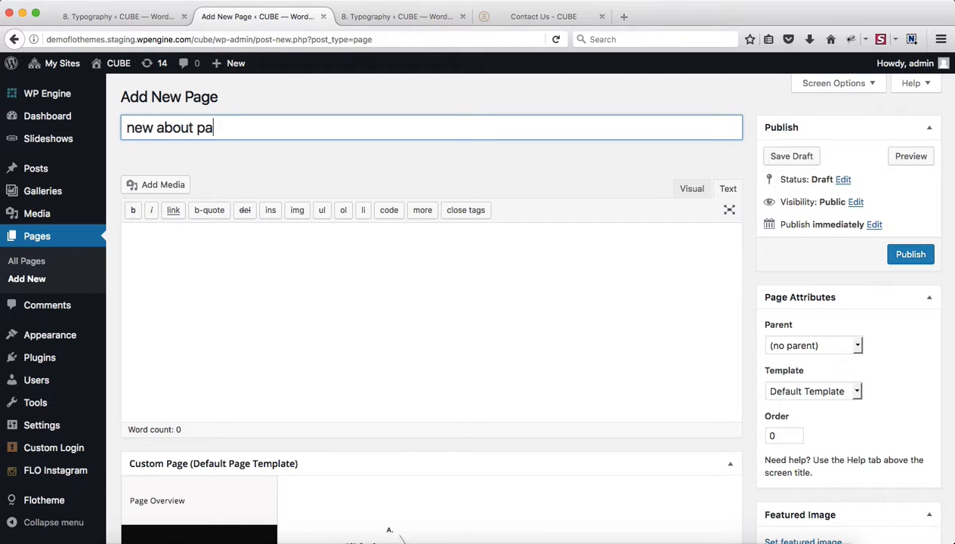
key("BackSpace")
key("BackSpace")
type("ge")
- Assign the 4.1. About Page template to the new page and open its 4.1.1. Top Block settings
left_click(809, 391)
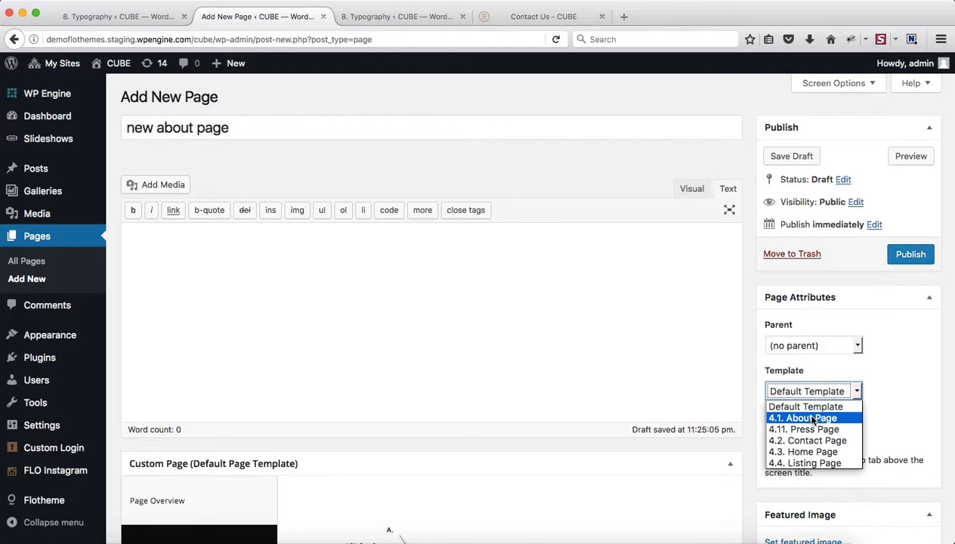
left_click(803, 414)
scroll(615, 371, "down", 4)
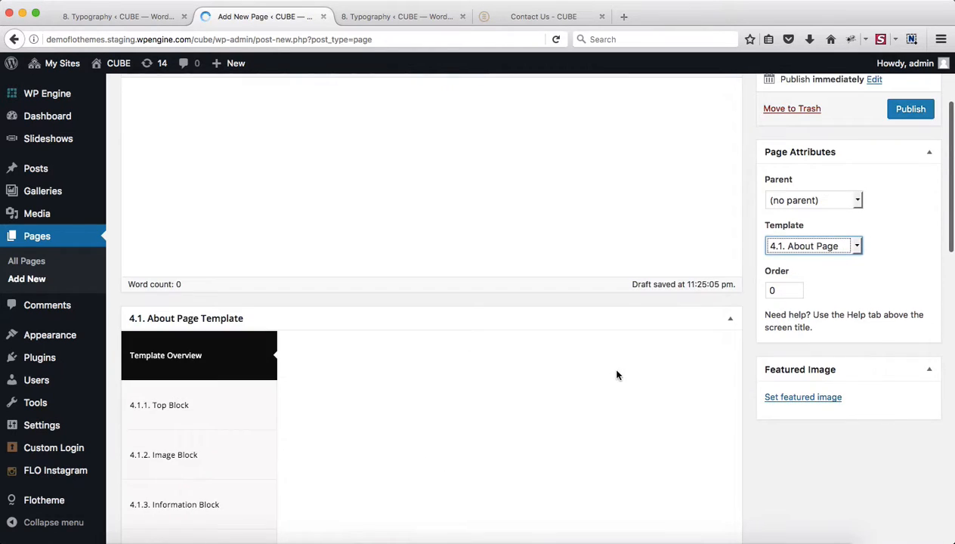
scroll(317, 388, "down", 4)
left_click(219, 254)
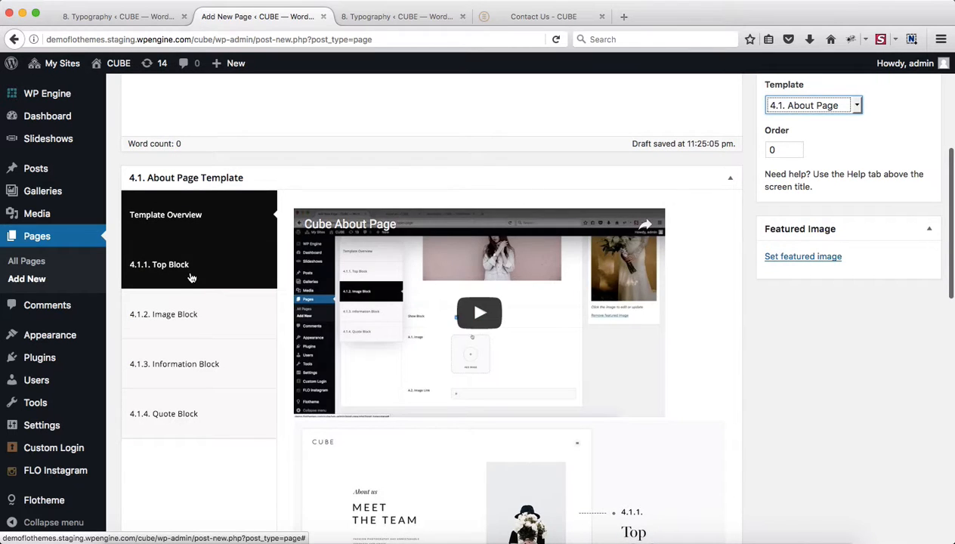
- Set the B.3.1. Subtitle Font in the new page's Top Block to About Subtitle Font
scroll(397, 336, "down", 11)
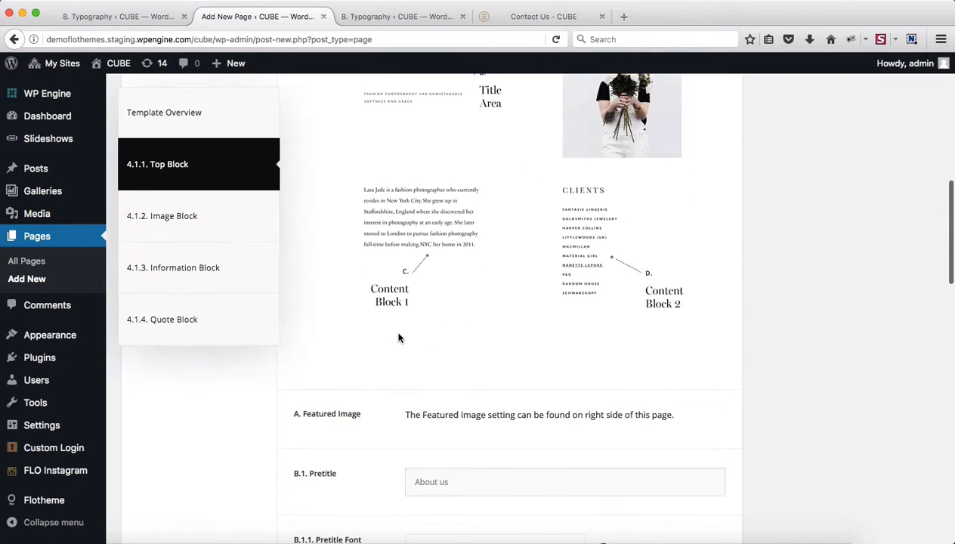
scroll(369, 338, "down", 3)
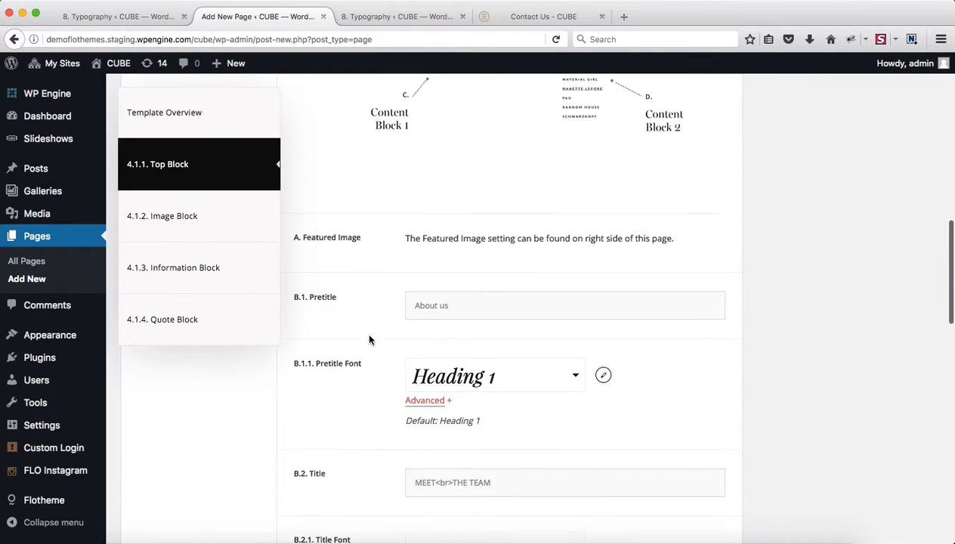
scroll(369, 339, "down", 5)
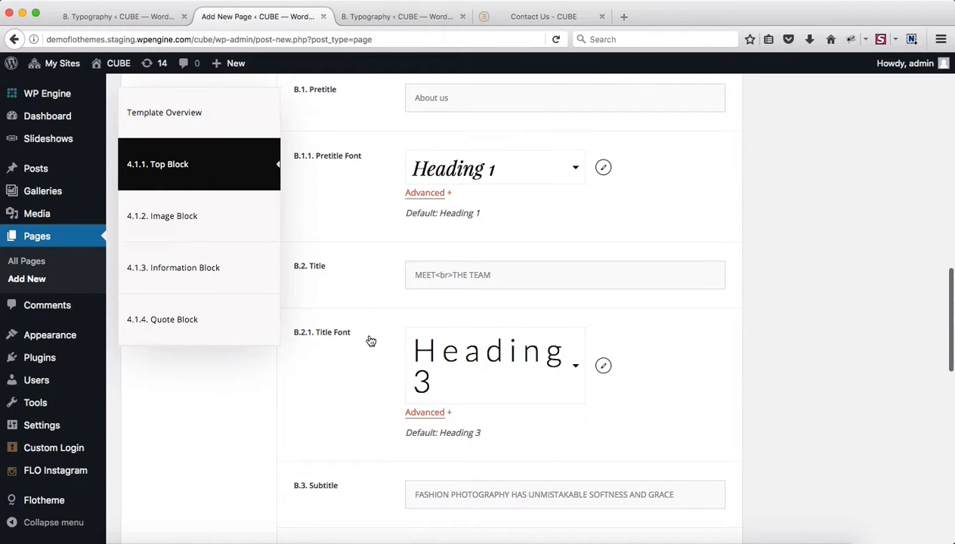
scroll(380, 396, "down", 3)
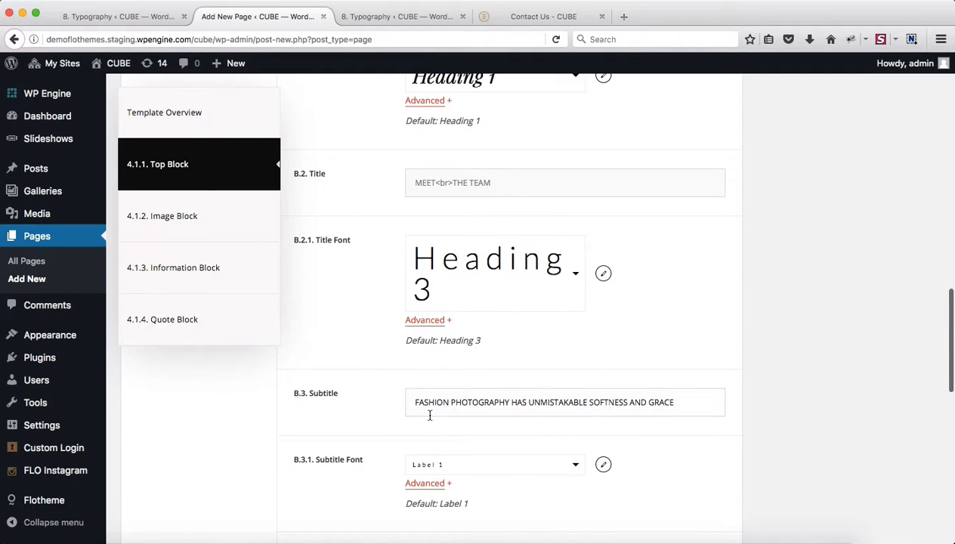
scroll(683, 462, "down", 1)
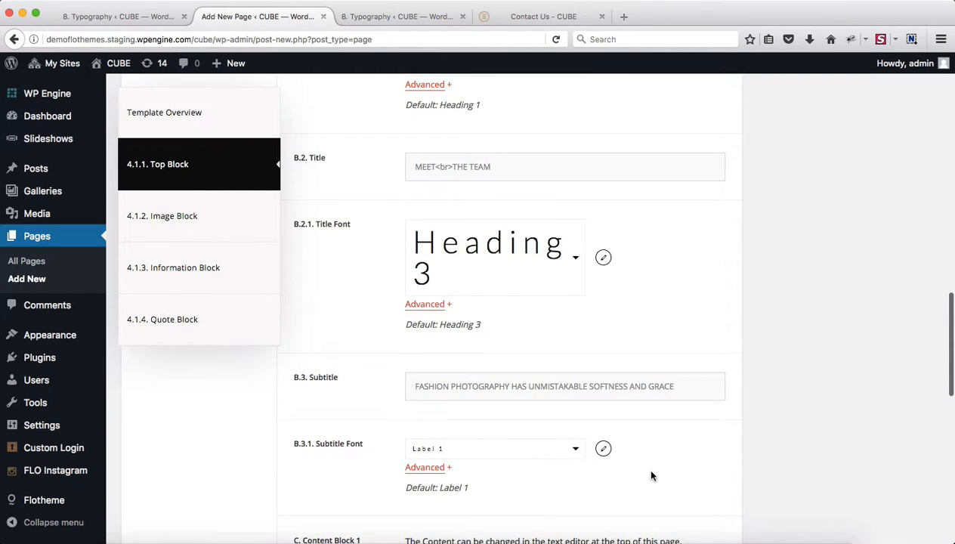
scroll(642, 464, "down", 3)
left_click(517, 380)
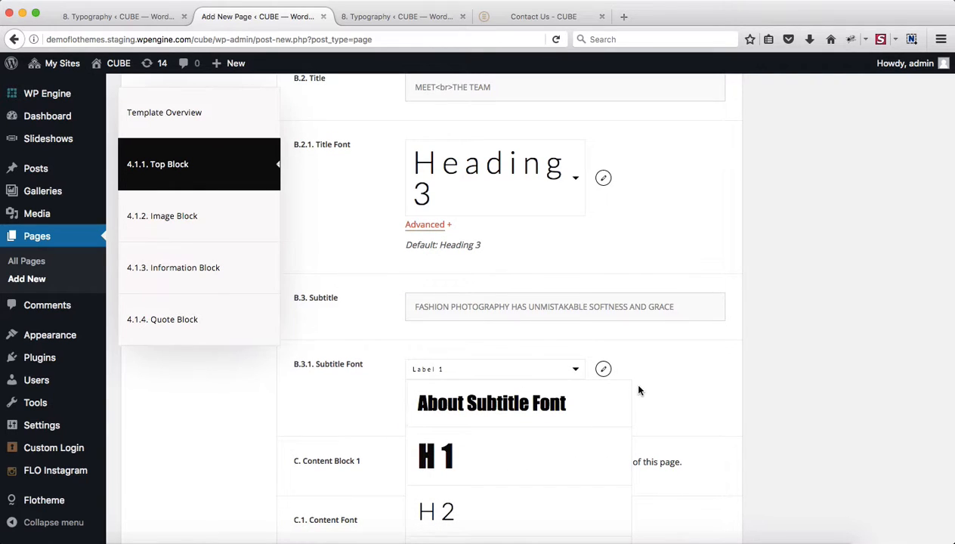
left_click(506, 408)
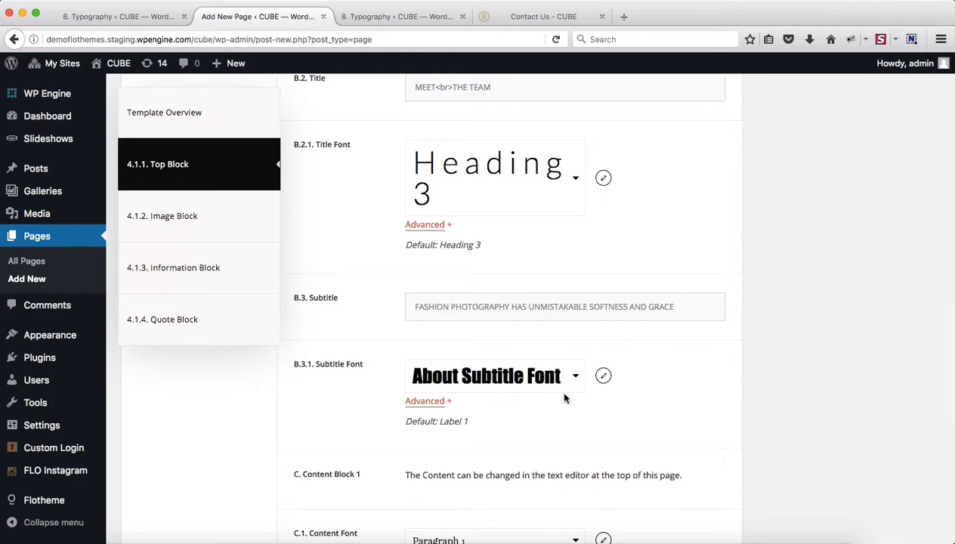
- Publish the new about page and view its title area on the live site
scroll(593, 398, "up", 15)
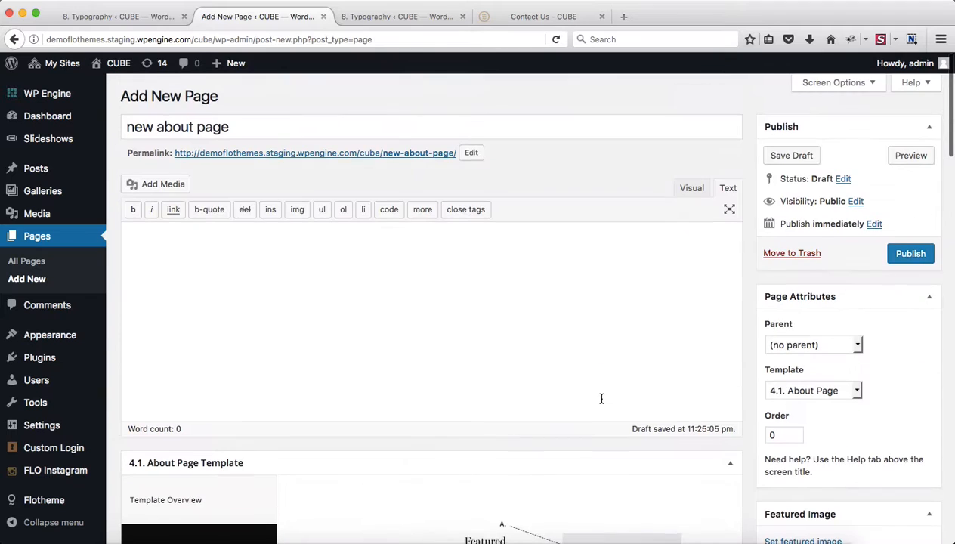
left_click(910, 256)
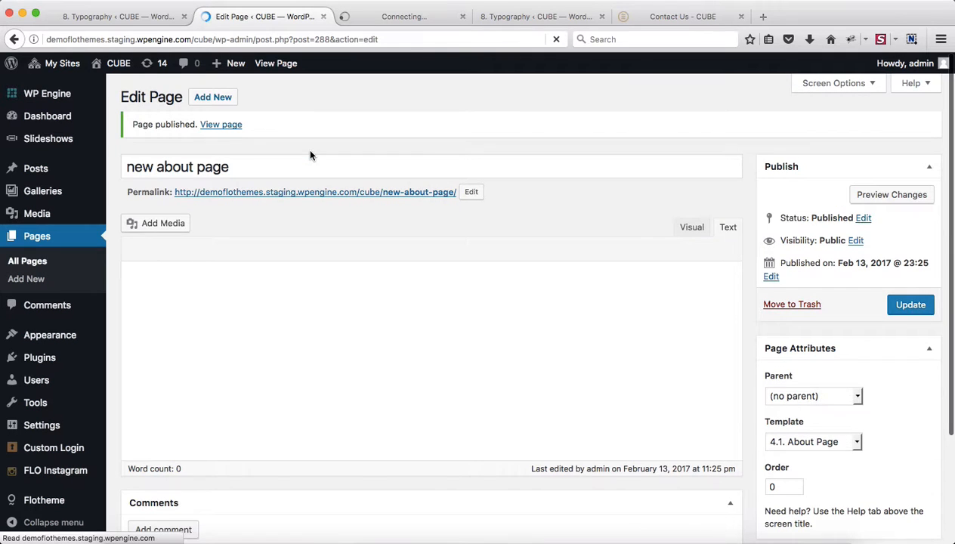
left_click(394, 16)
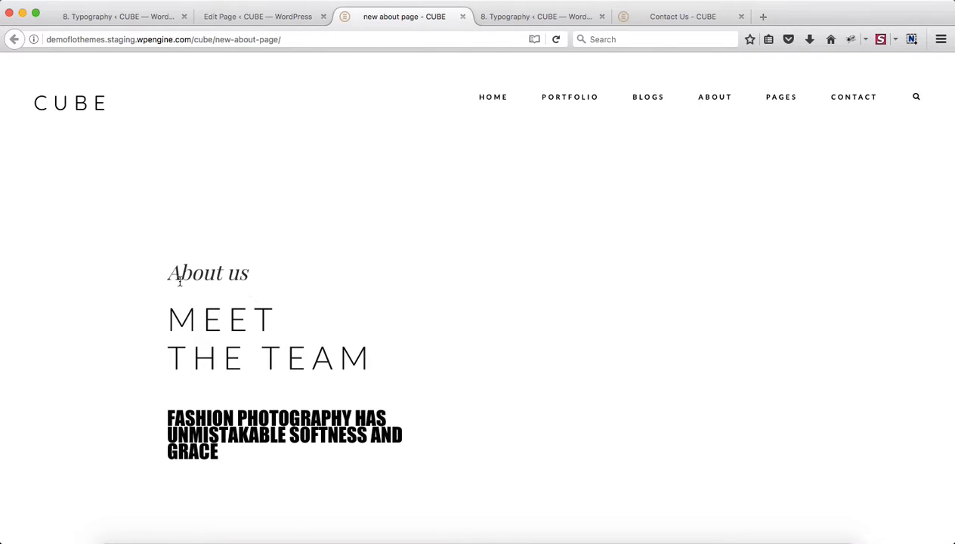
scroll(246, 363, "down", 3)
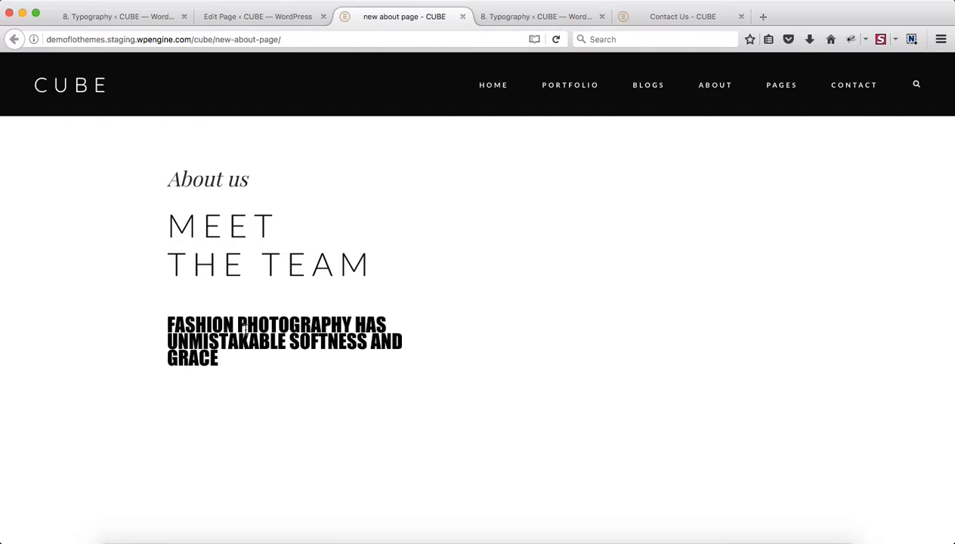
- Return to editing the new about page and change the Top Block's B.3.1. Subtitle Font to H 1
key("ctrl+shift+Tab")
scroll(418, 345, "down", 10)
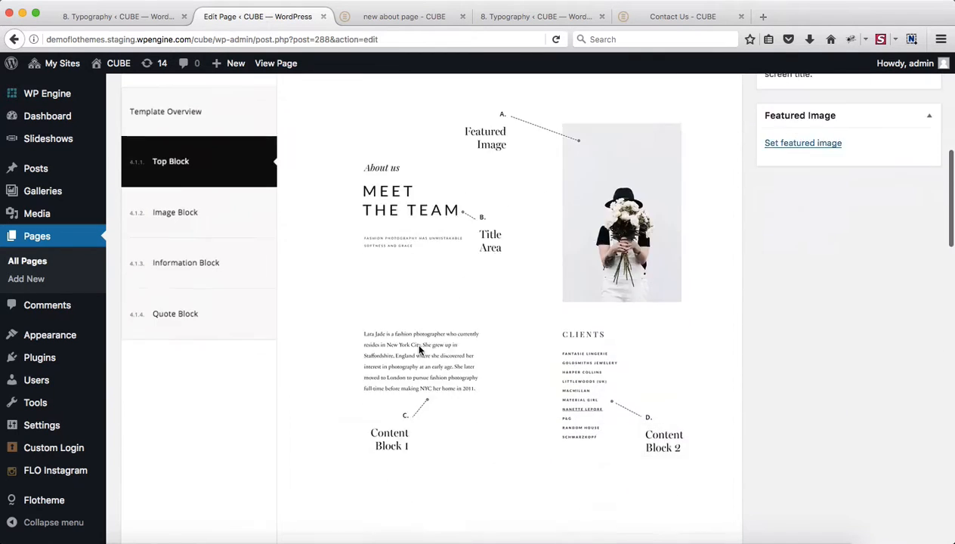
scroll(419, 350, "down", 10)
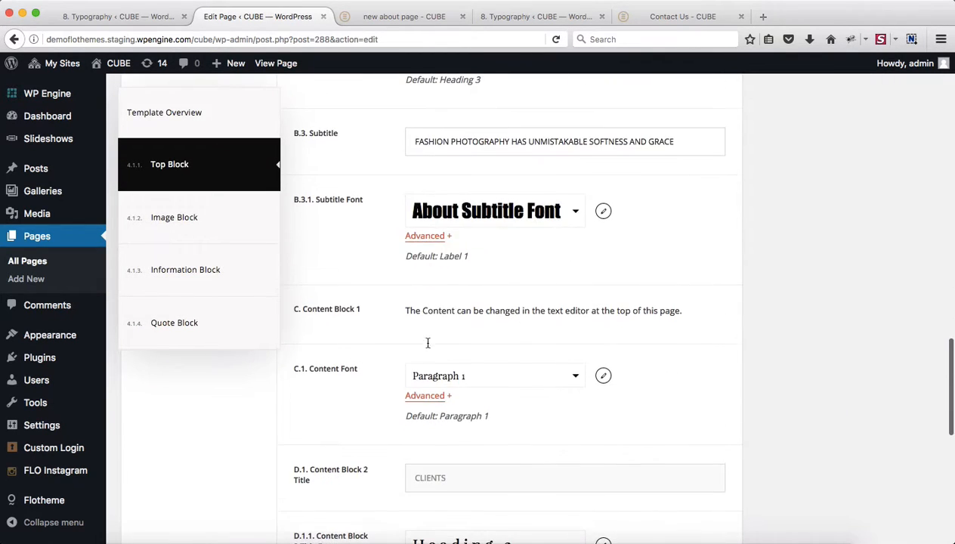
left_click(495, 217)
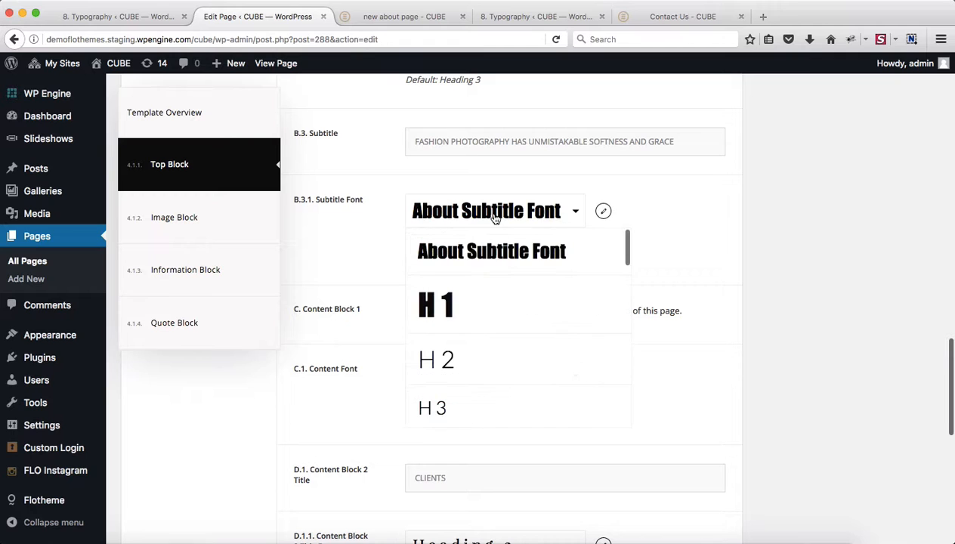
left_click(467, 306)
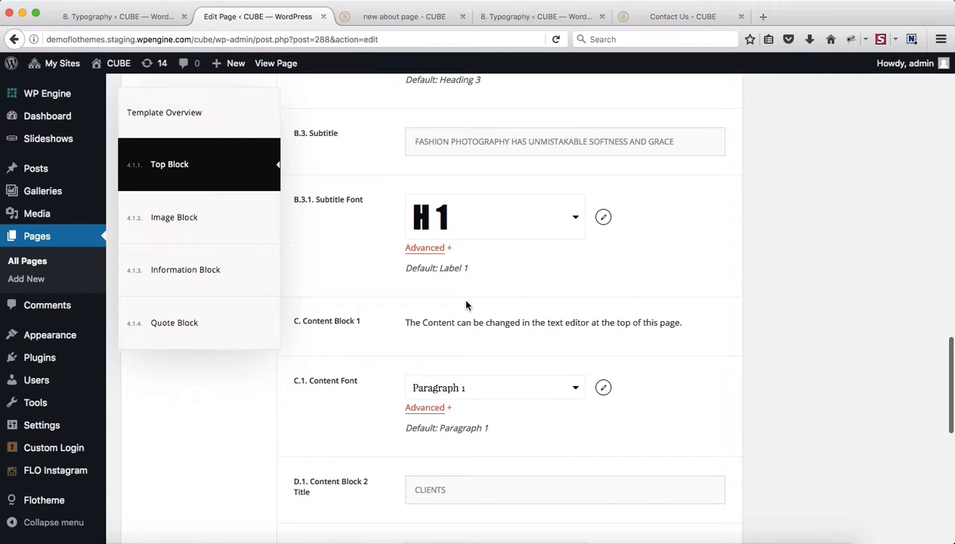
left_click(573, 218)
left_click(573, 218)
- Update the new about page, reload its live version and check the subtitle
scroll(827, 286, "up", 15)
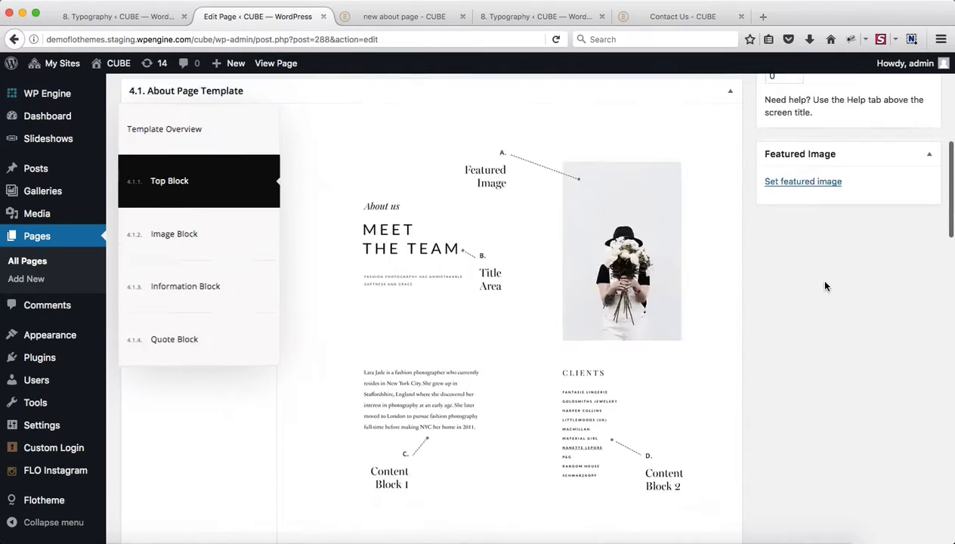
scroll(847, 378, "up", 5)
left_click(911, 293)
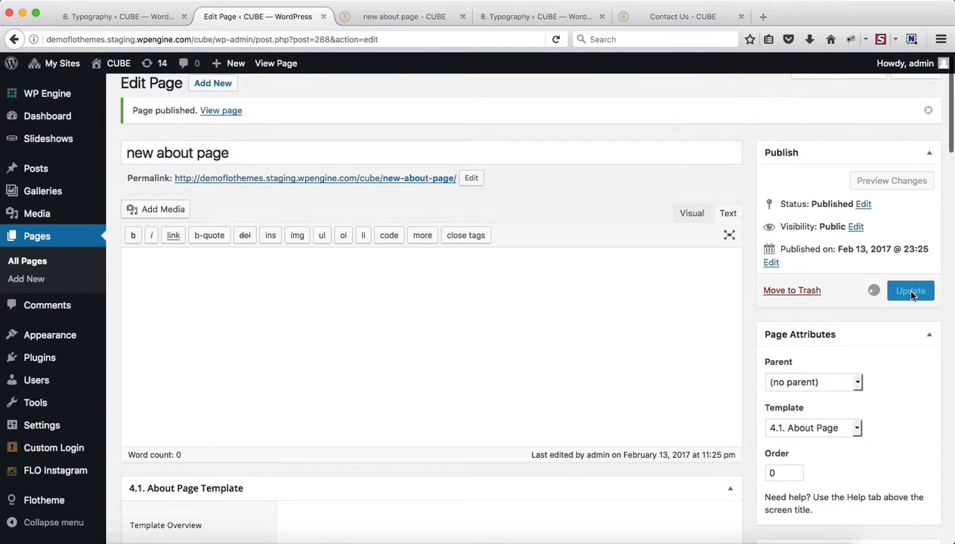
key("ctrl+Tab")
key("super+r")
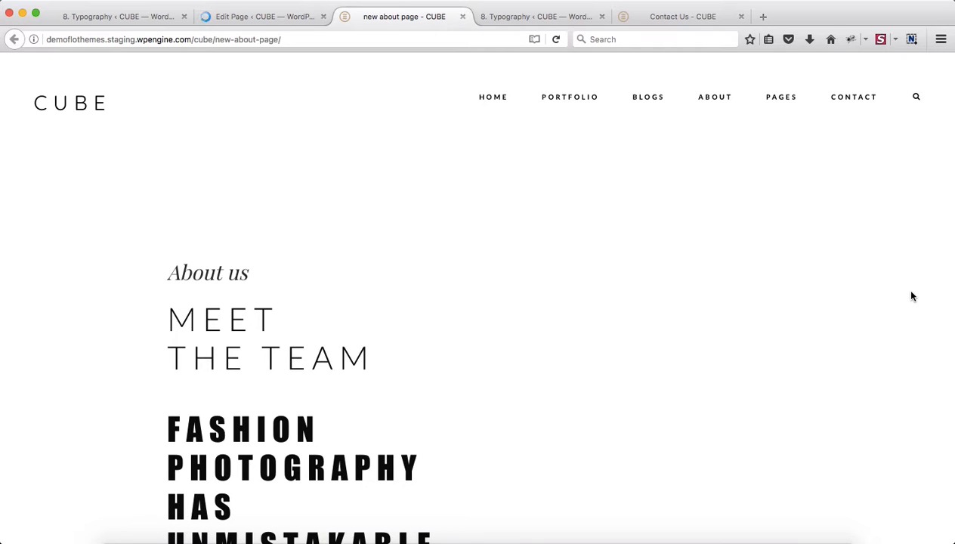
scroll(912, 296, "down", 3)
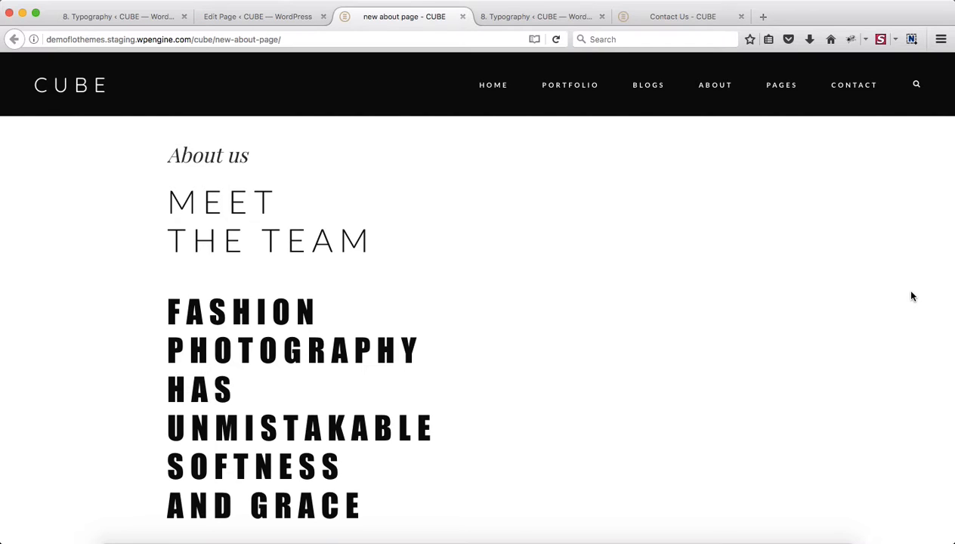
- Return to the 8. Typography settings, add an entry under Google Fonts and view the Custom Fonts section
key("super+1")
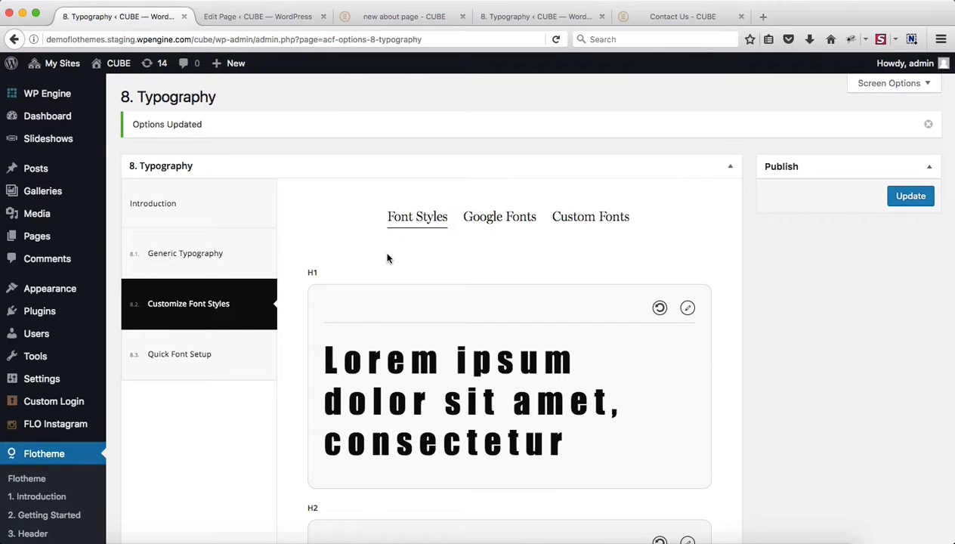
left_click(498, 223)
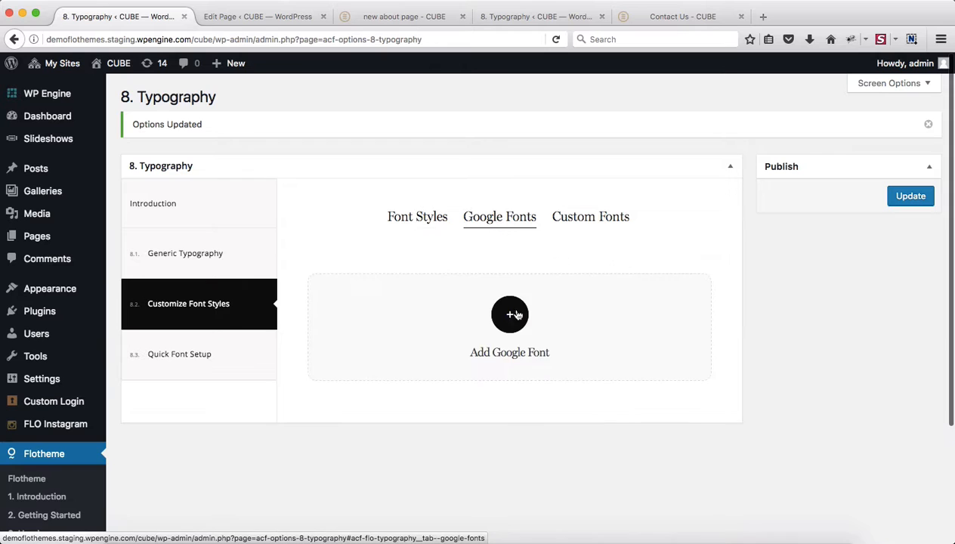
left_click(511, 327)
scroll(510, 327, "down", 3)
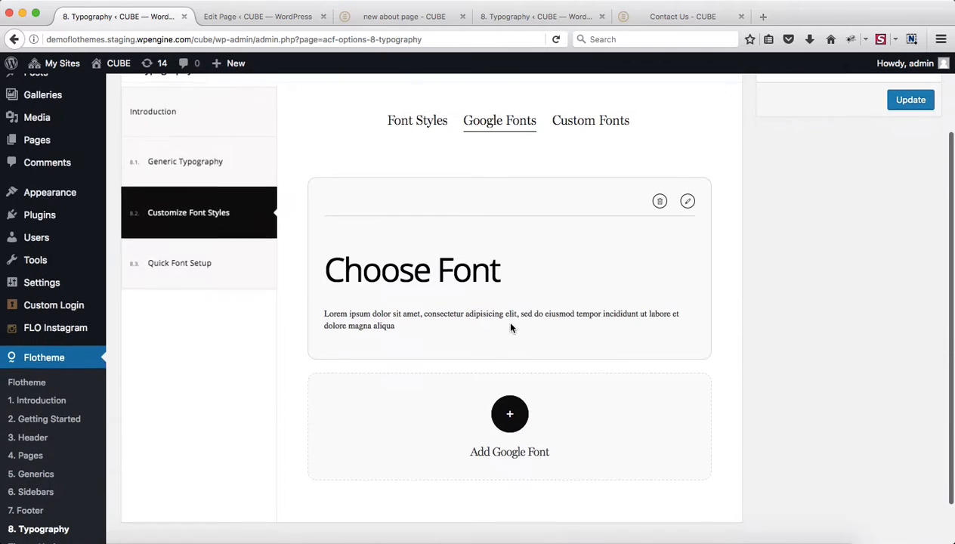
left_click(577, 123)
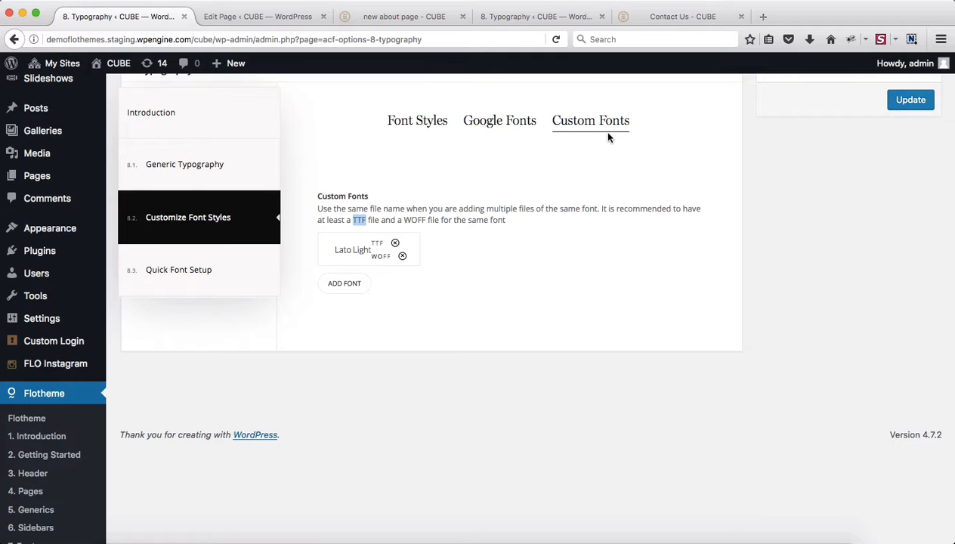
- Go back to Font Styles and add another font style after About Subtitle Font
left_click(431, 123)
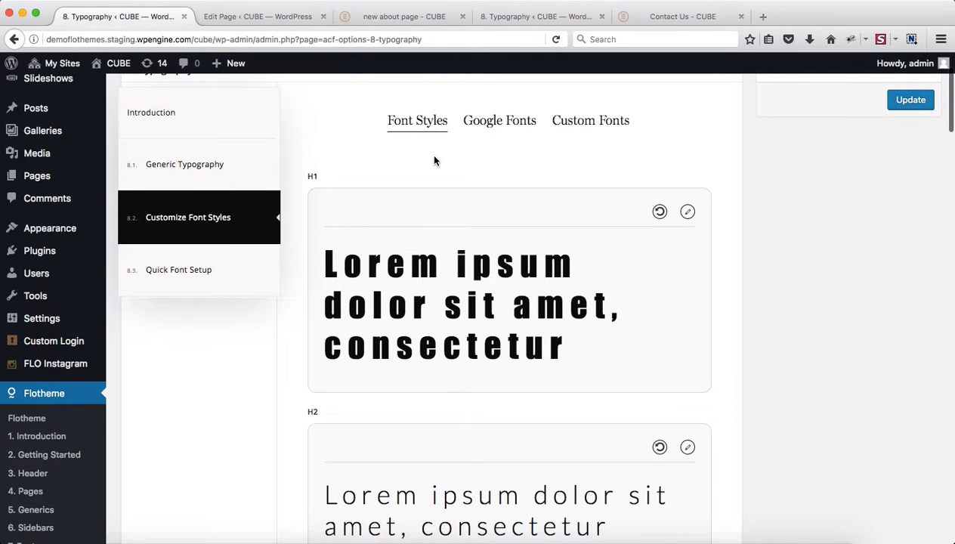
scroll(436, 160, "down", 5)
scroll(436, 160, "up", 7)
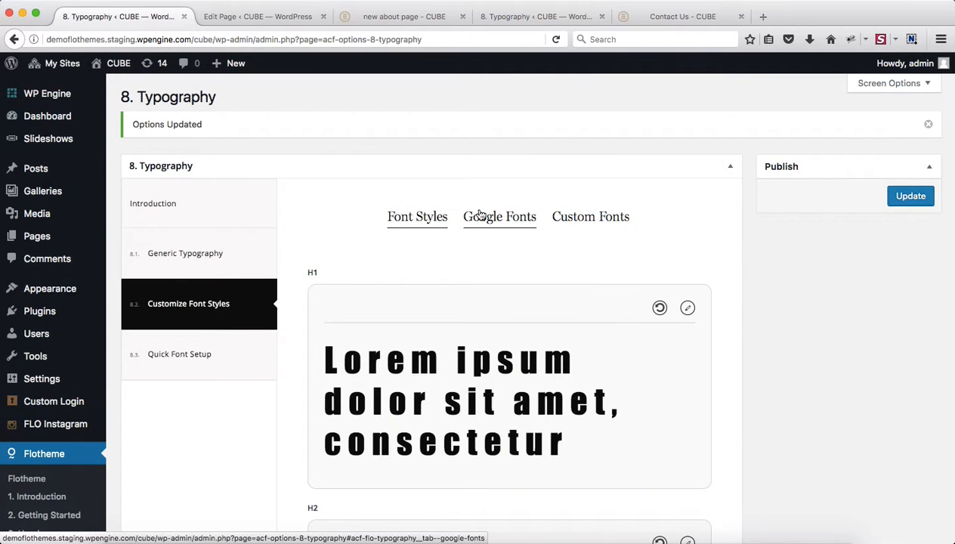
scroll(480, 215, "down", 20)
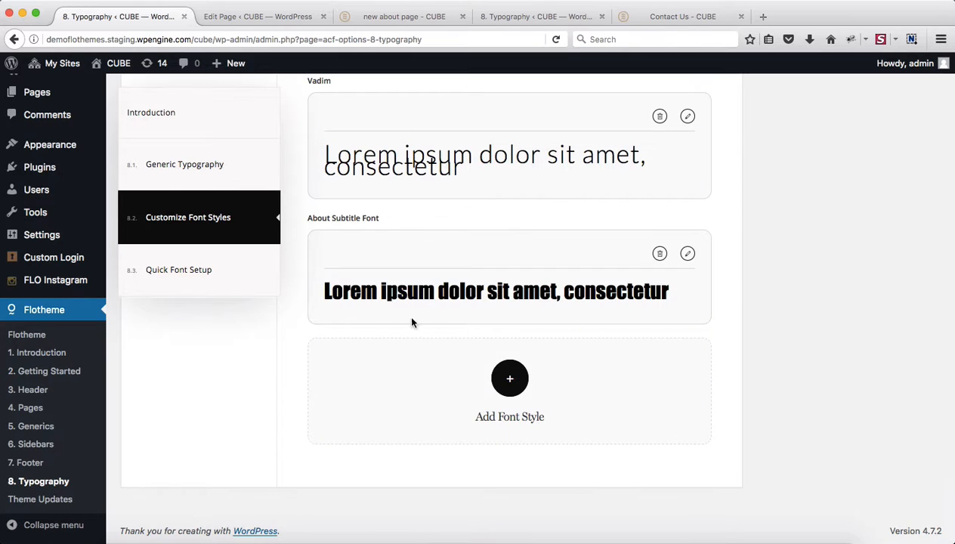
left_click(511, 373)
scroll(511, 373, "down", 3)
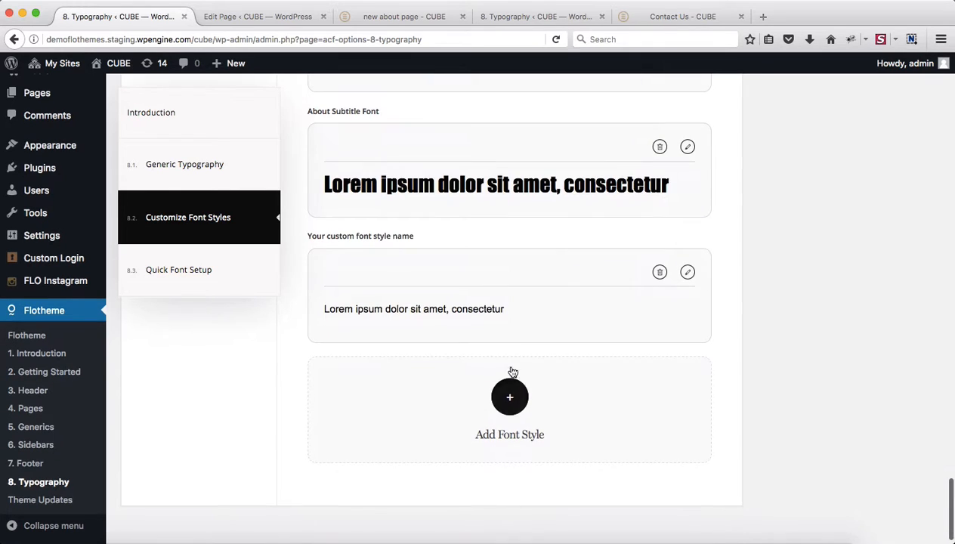
- Open the newly added font style for editing, review its family, name, size, spacing and line height options, and close it
left_click(687, 272)
left_click(287, 266)
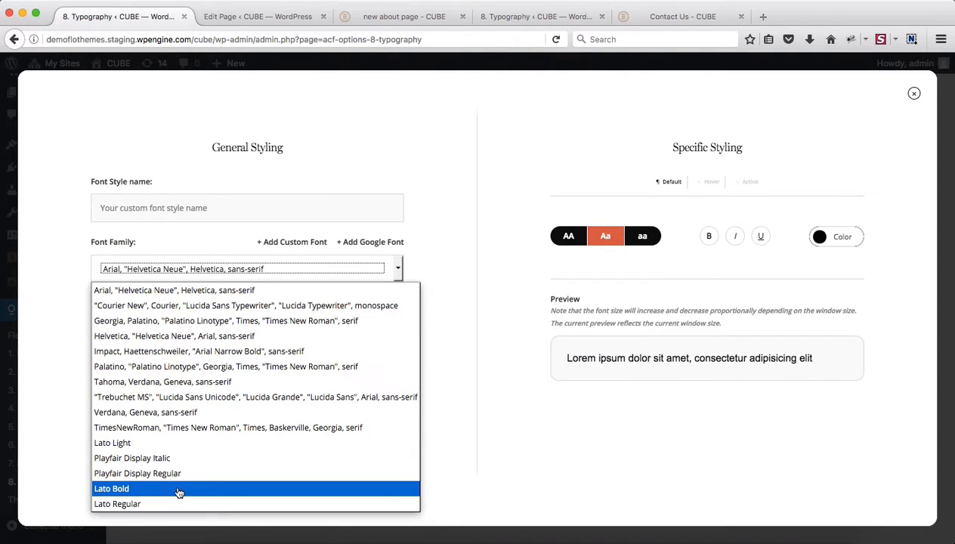
left_click(461, 353)
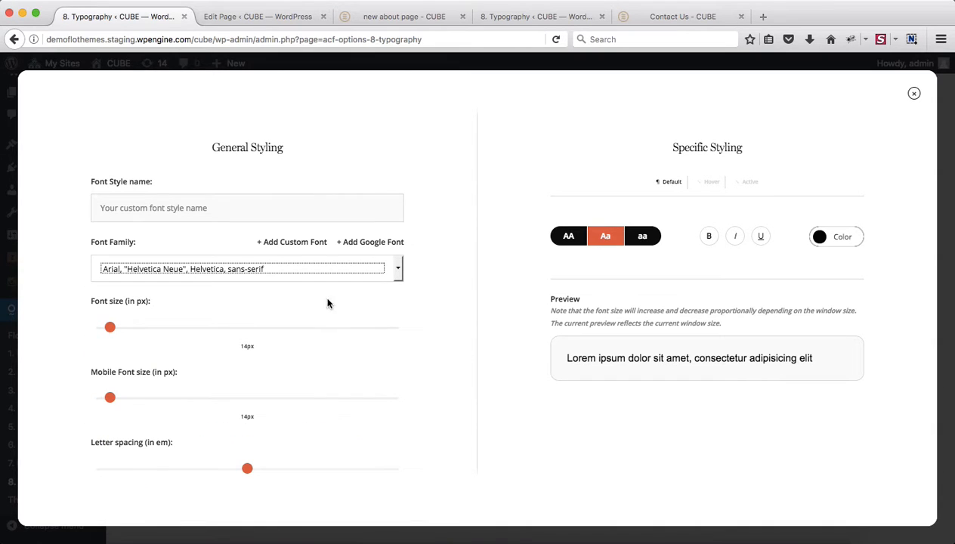
left_click(281, 210)
scroll(311, 365, "down", 2)
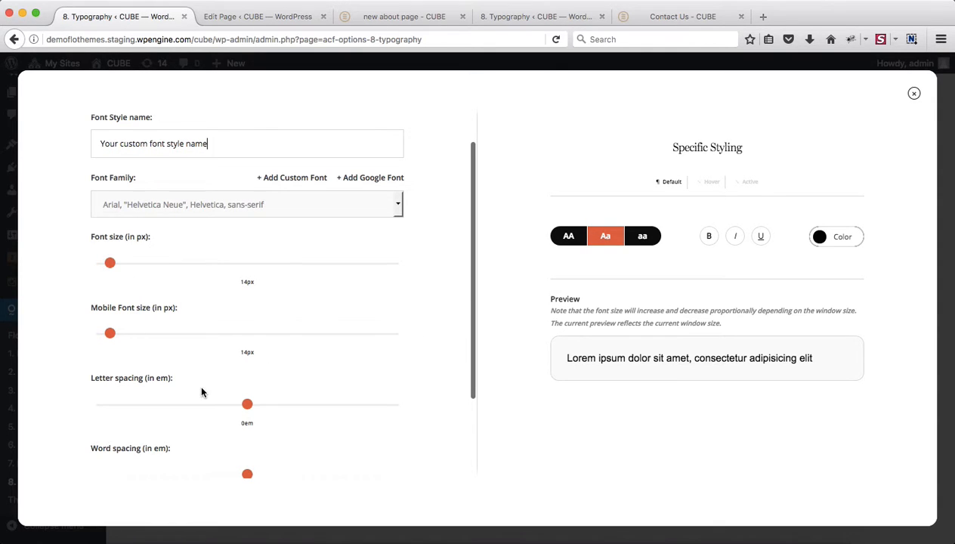
scroll(201, 386, "down", 2)
scroll(229, 413, "down", 1)
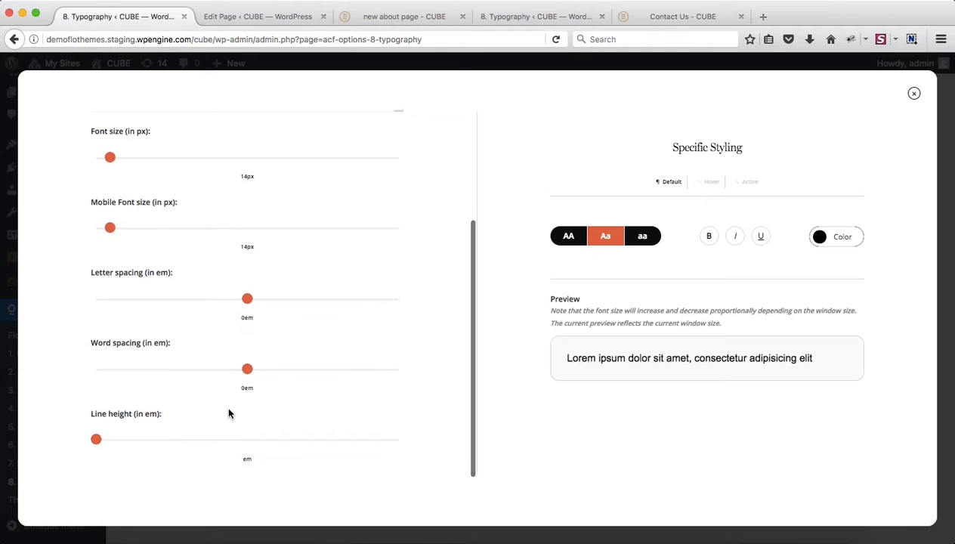
left_click(913, 93)
- Review the font assignments in 8.1. Generic Typography and the Font 1 to Font 3 settings in 8.3. Quick Font Setup
scroll(708, 300, "up", 20)
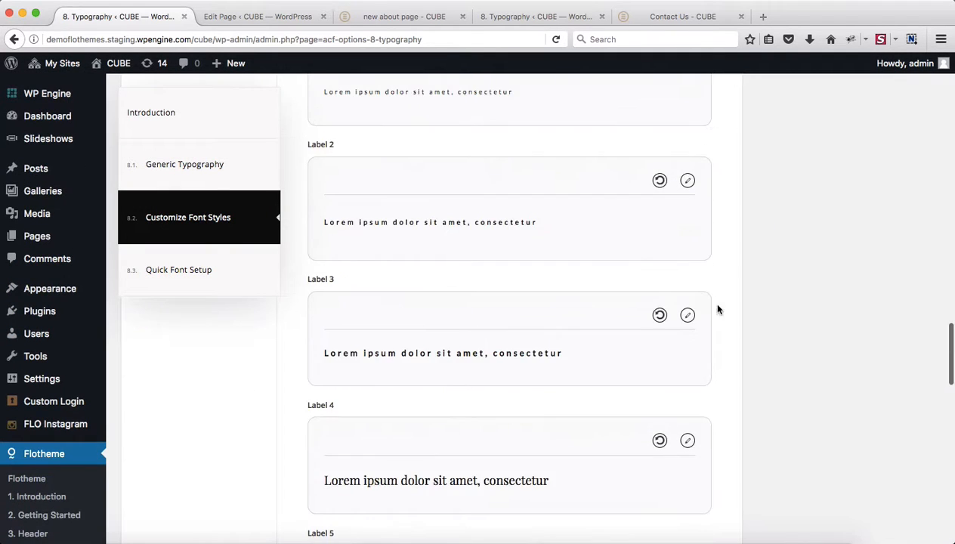
scroll(874, 337, "down", 2)
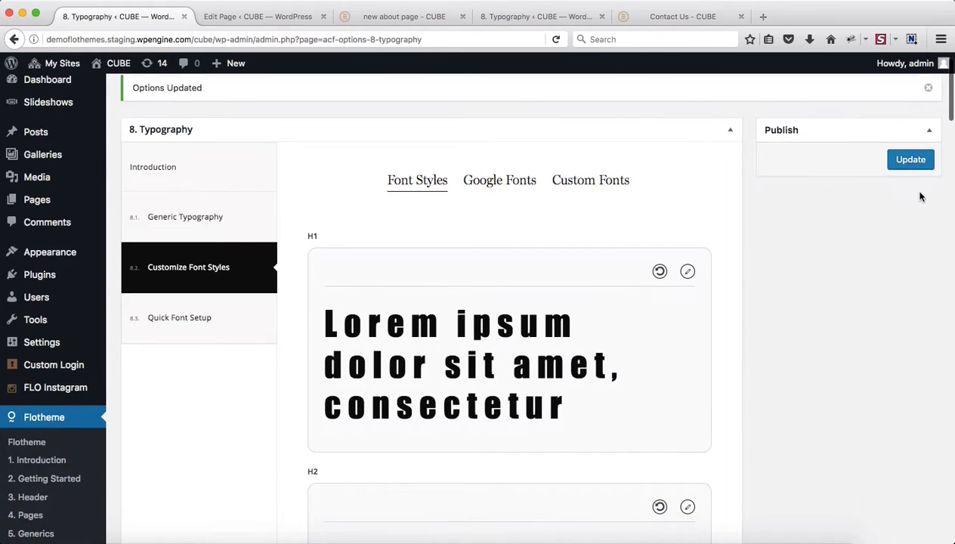
left_click(234, 226)
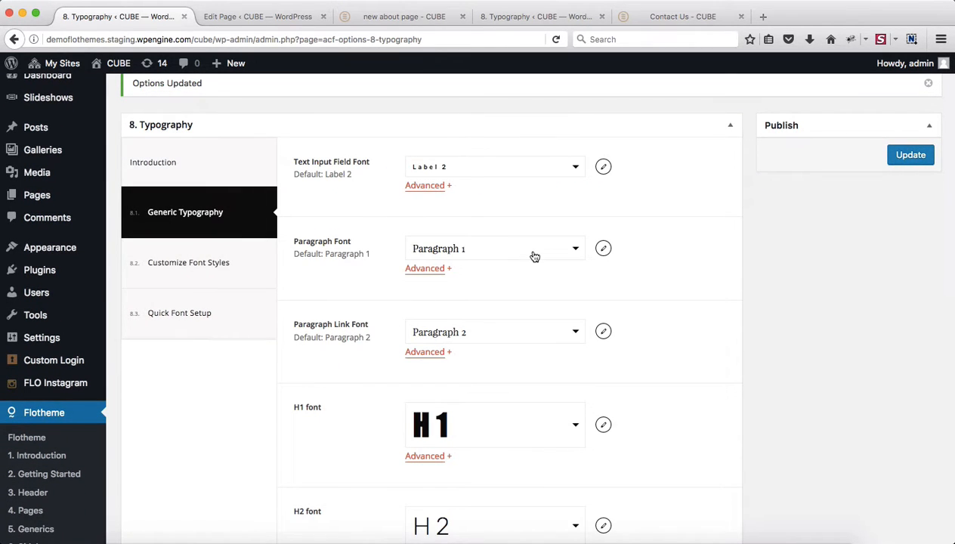
scroll(534, 257, "down", 3)
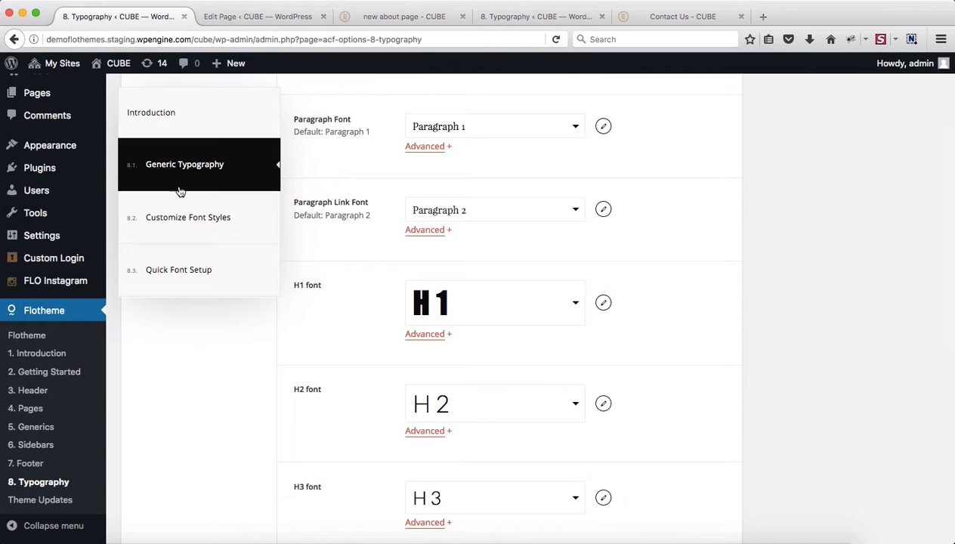
left_click(172, 283)
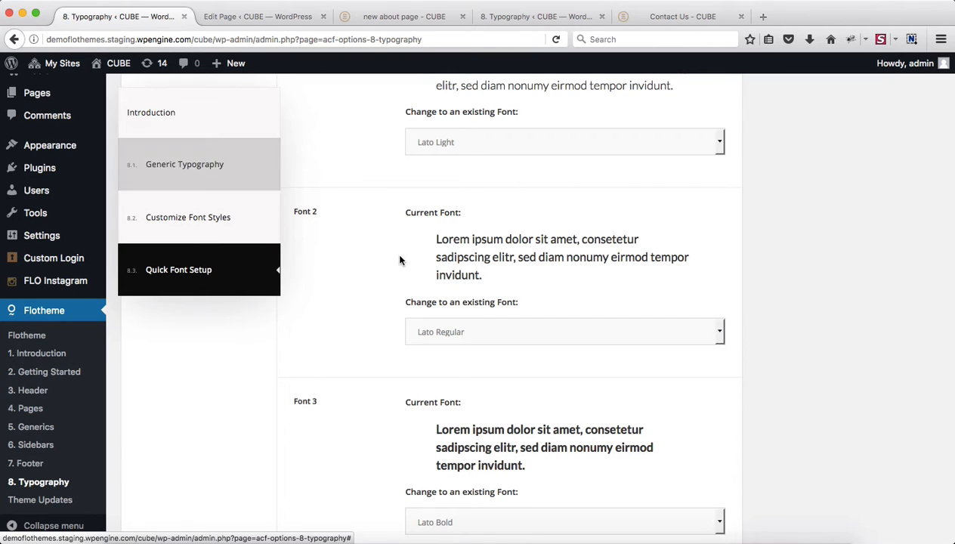
scroll(869, 300, "up", 3)
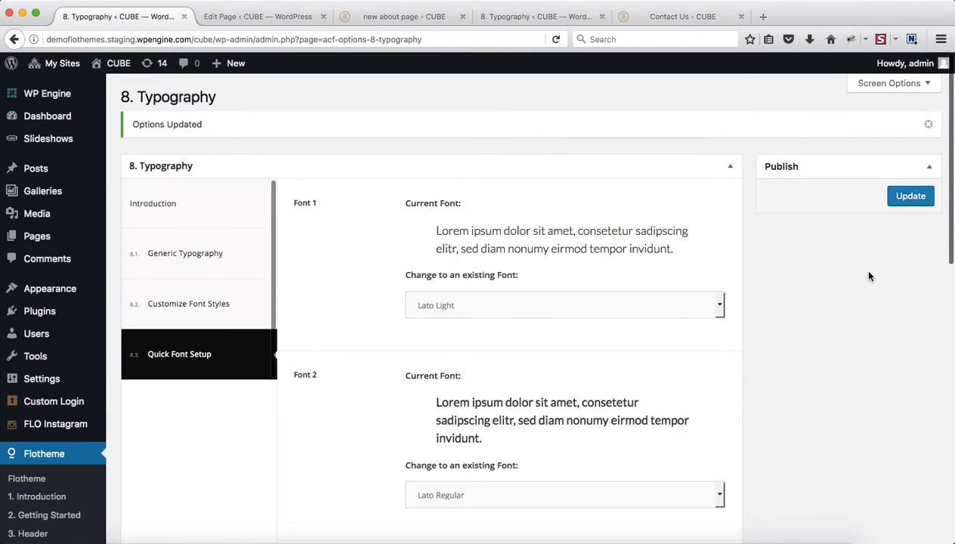